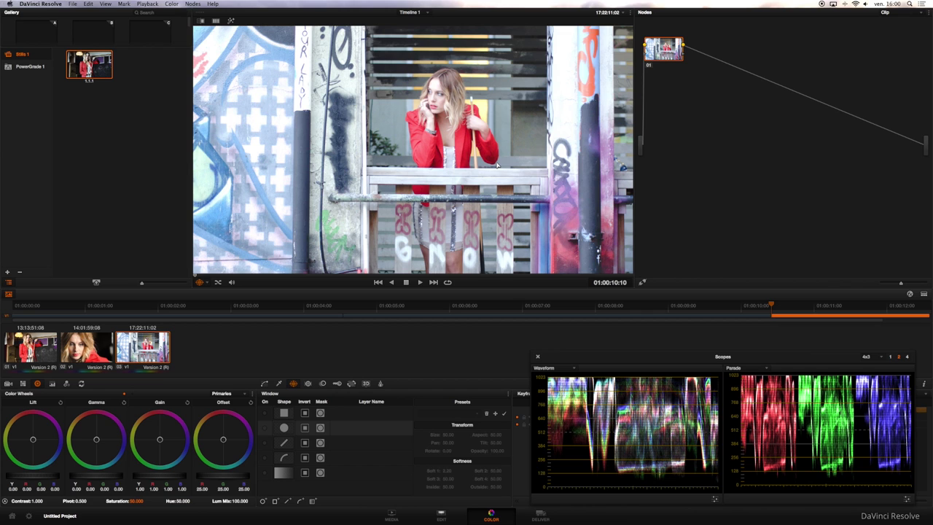
Select pool-hall clip 01 and jump to frame 01:00:02:02, briefly checking Project Settings
left_click_drag(662, 52, 683, 76)
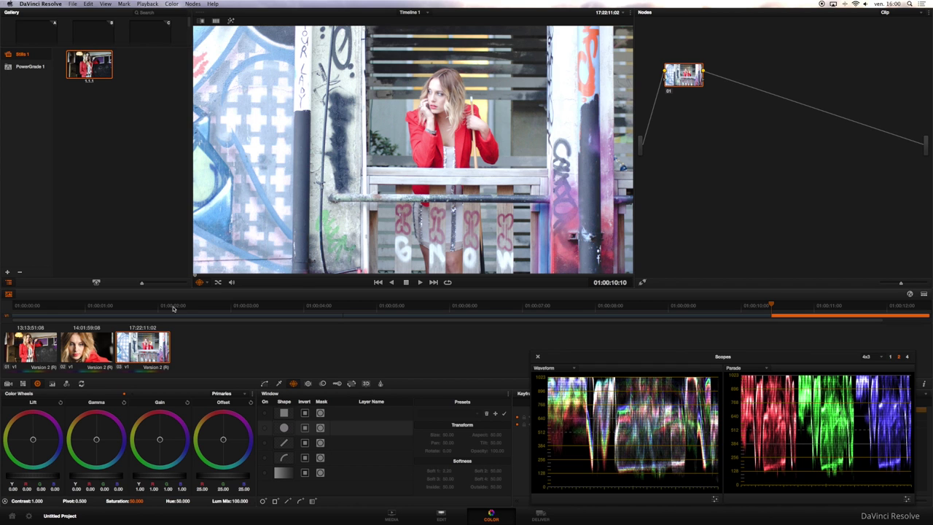
left_click(48, 341)
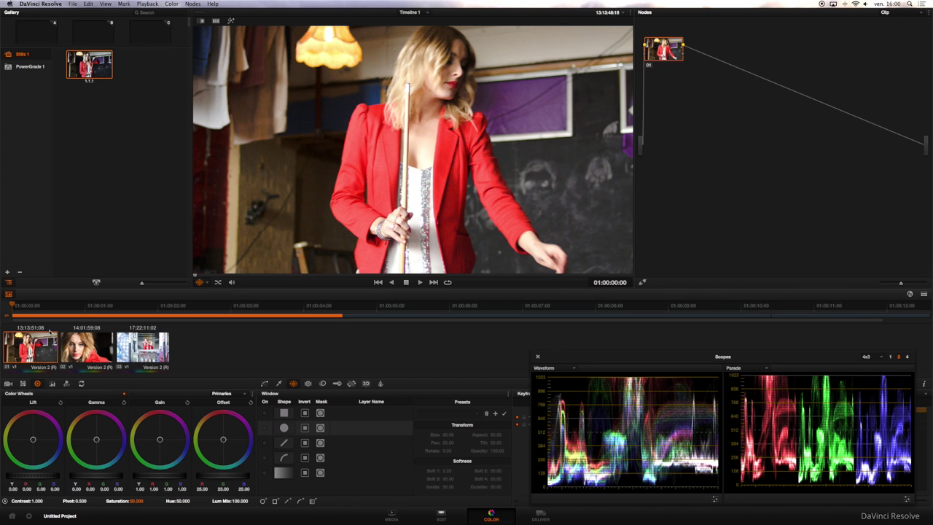
left_click(166, 307)
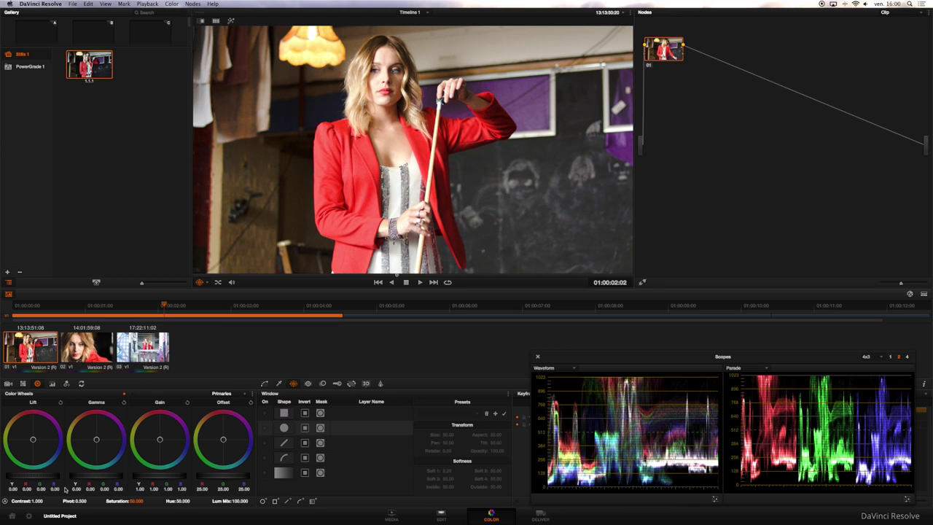
left_click(29, 516)
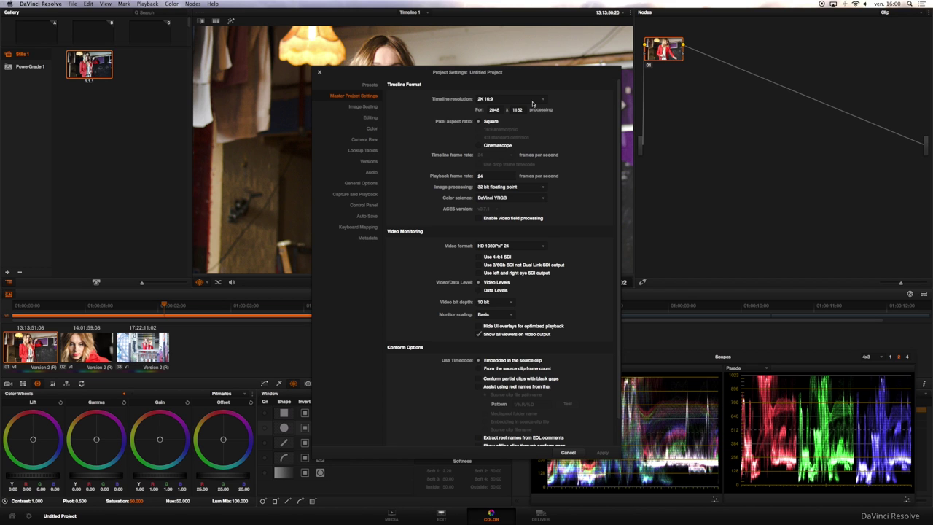
left_click(319, 72)
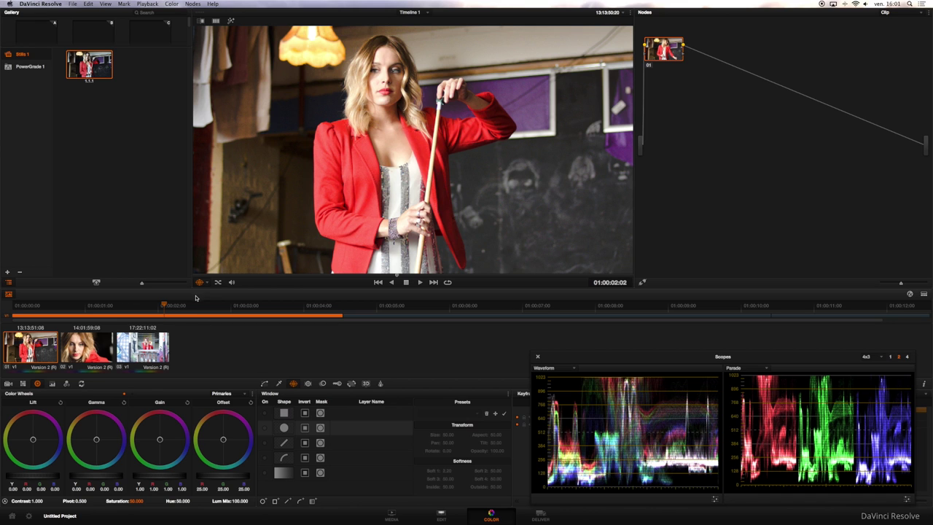
Pull node 01's gain just below 1.00 with a cooler colour balance, then add serial node 02
left_click_drag(669, 56, 687, 112)
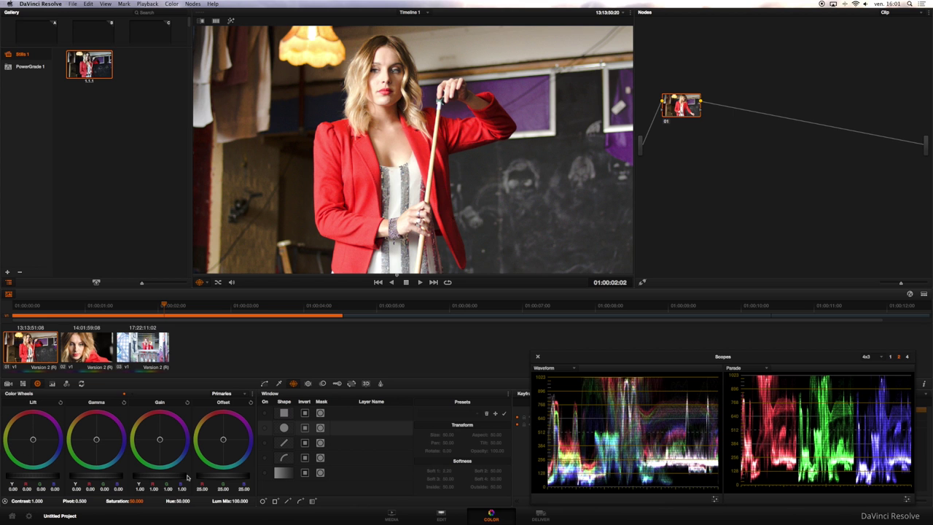
left_click_drag(164, 447, 122, 474)
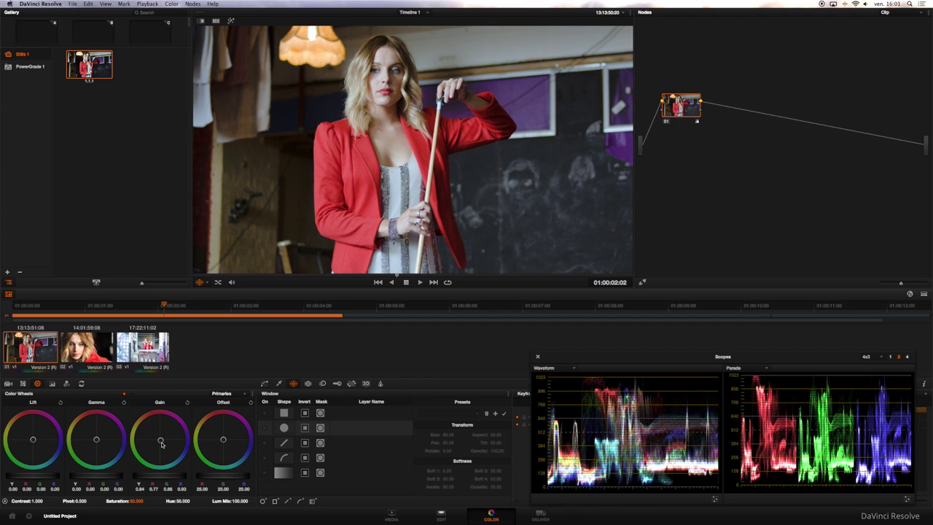
left_click_drag(161, 442, 161, 440)
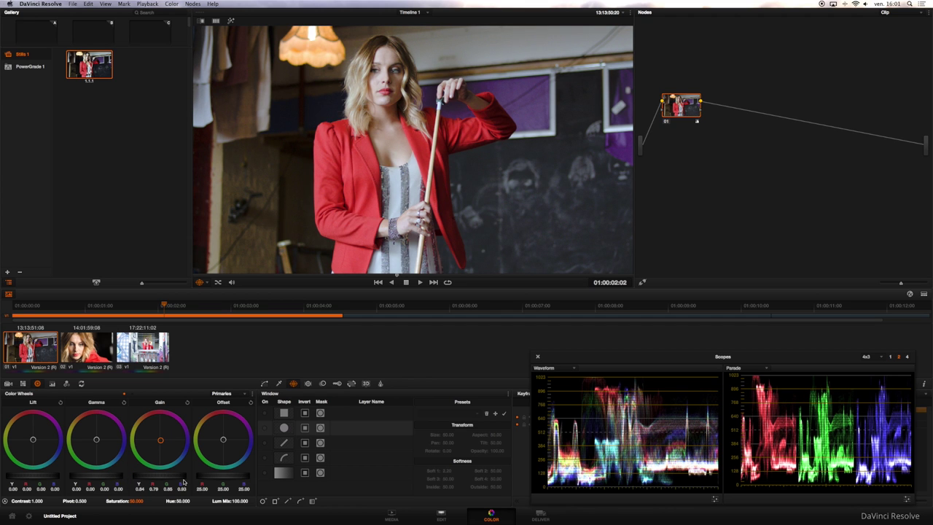
left_click_drag(175, 477, 193, 476)
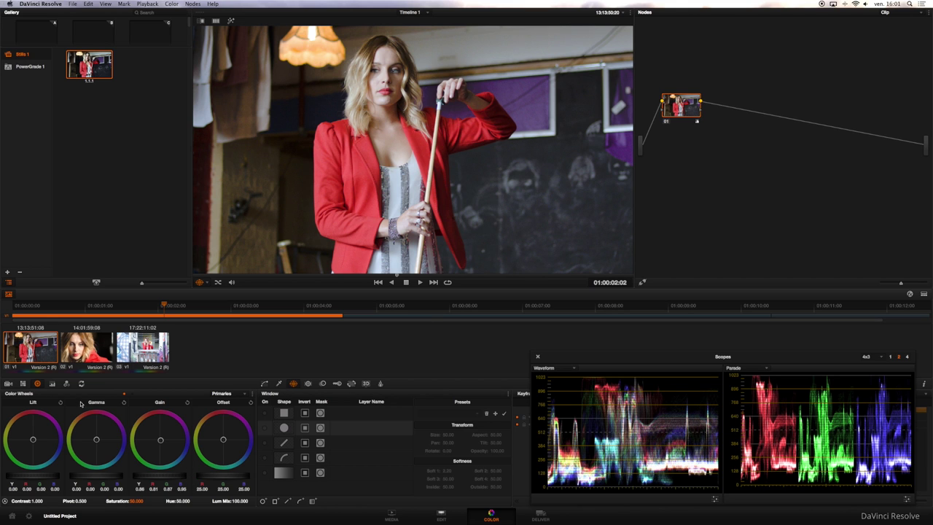
left_click_drag(683, 108, 673, 109)
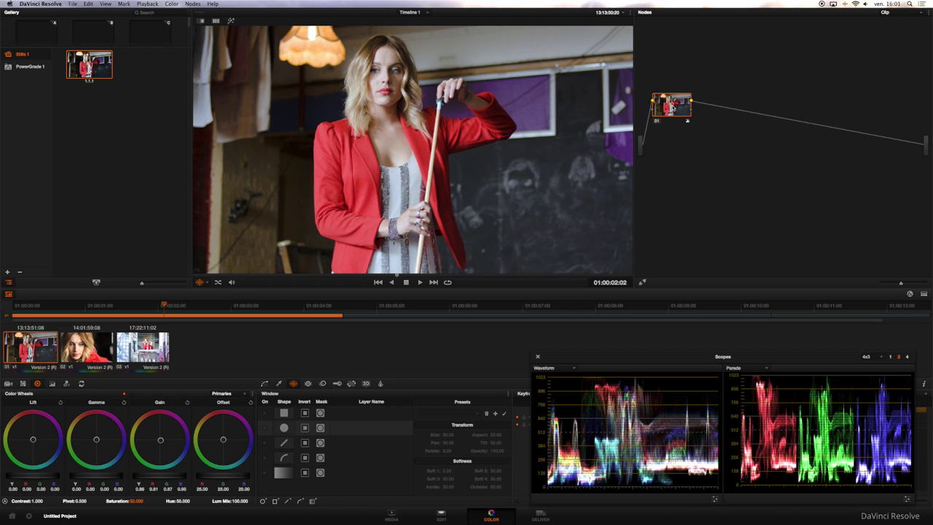
key("alt+s")
Label node 01 'Contrast & BW' and position serial node 02 beside it
left_click_drag(722, 106, 727, 106)
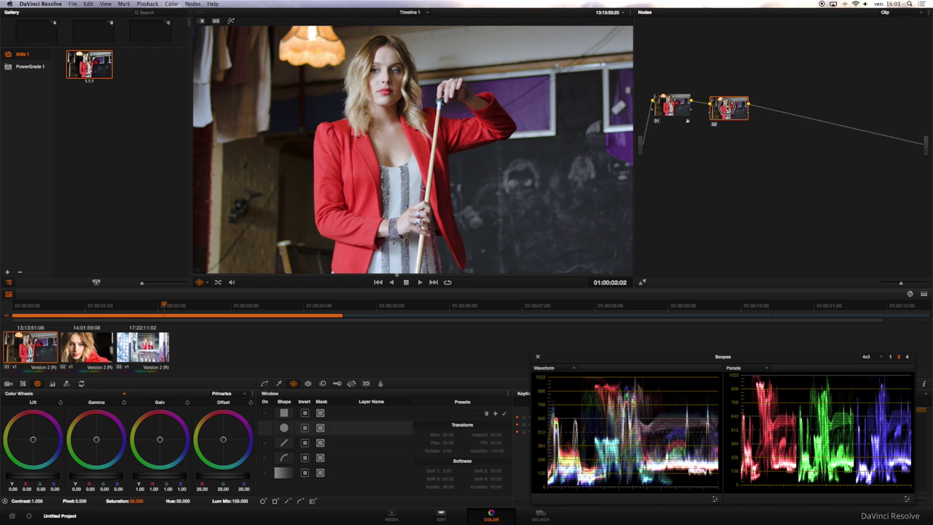
right_click(679, 104)
left_click(680, 104)
right_click(682, 105)
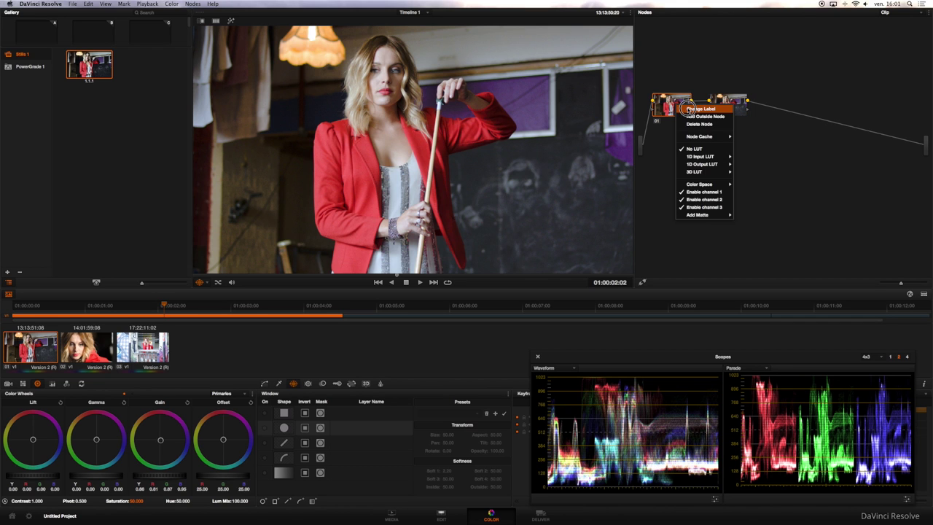
left_click(689, 108)
type("ont")
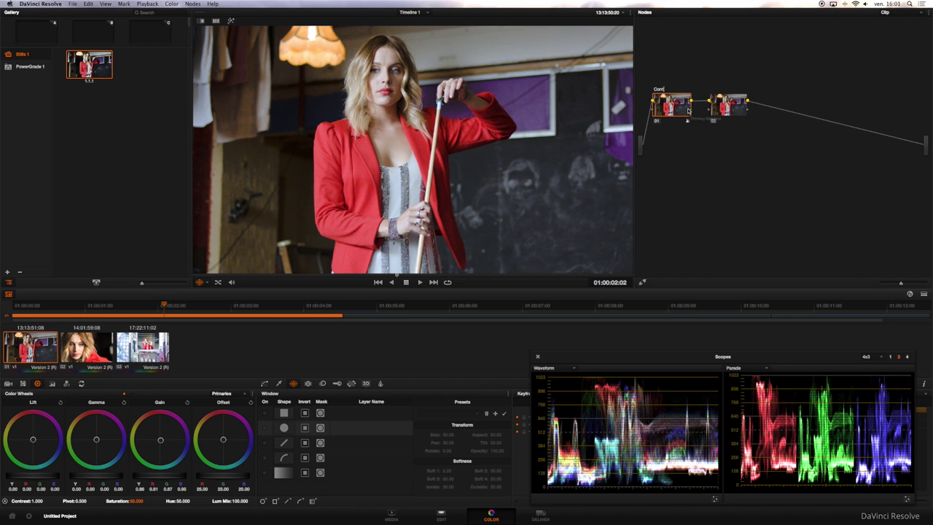
type("rast & ")
type("B")
type("W")
key("Return")
left_click(732, 106)
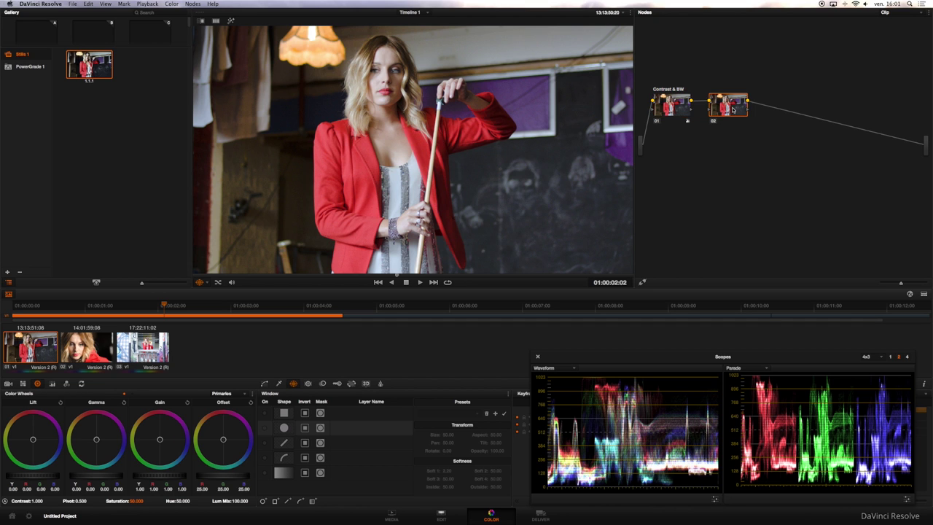
left_click_drag(735, 106, 730, 108)
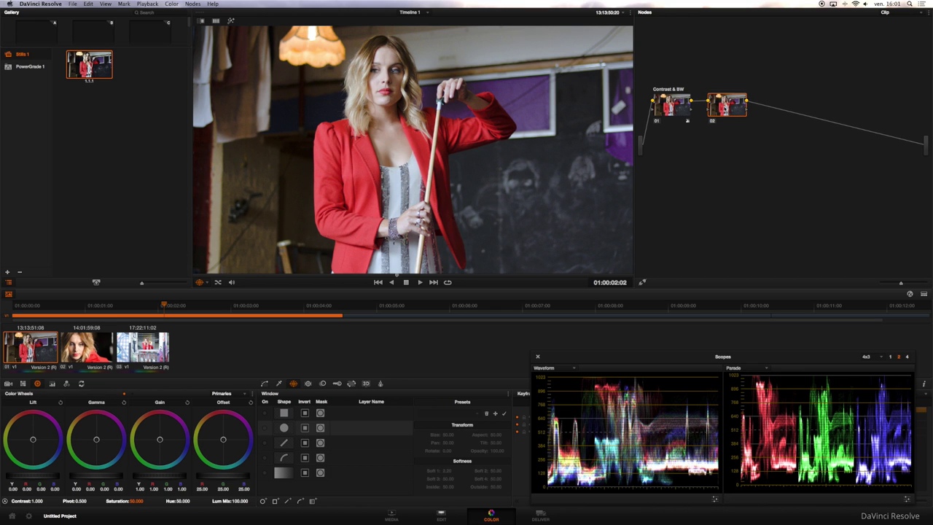
left_click(193, 4)
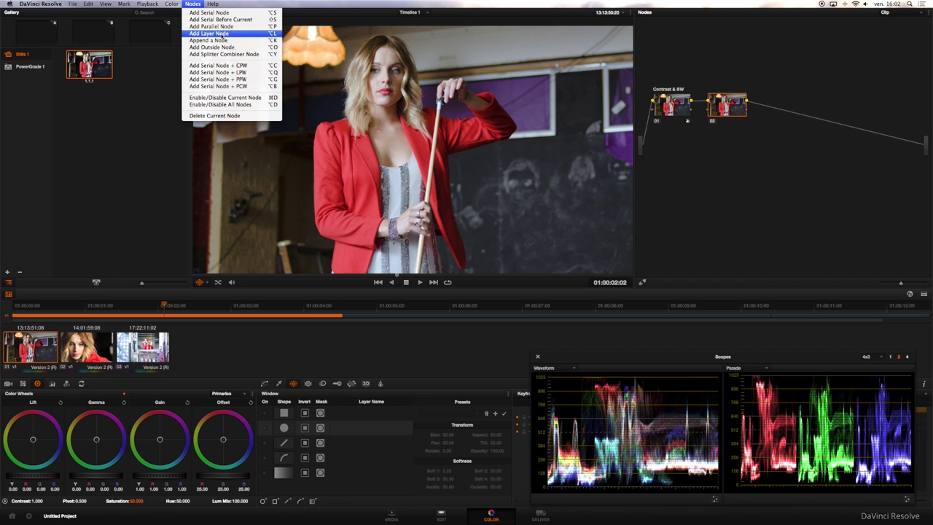
Add layer node 04 with a Layer Mixer alongside node 02 and arrange the nodes
left_click(222, 35)
left_click_drag(758, 107, 793, 107)
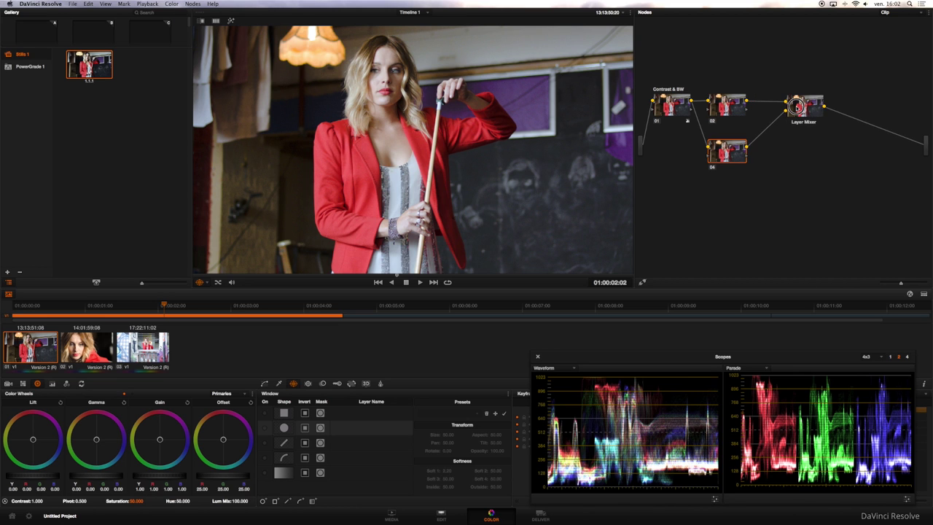
left_click_drag(731, 108, 733, 112)
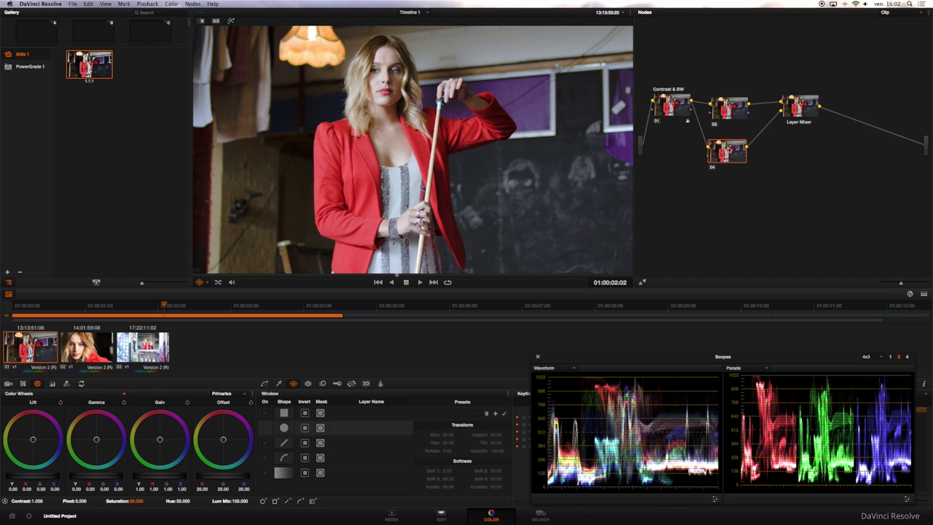
left_click_drag(729, 154, 731, 68)
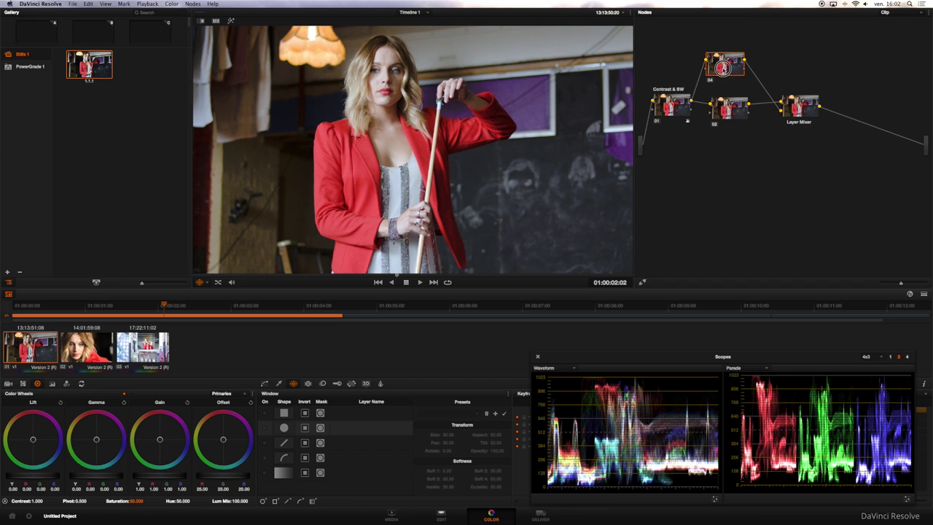
left_click_drag(732, 108, 734, 113)
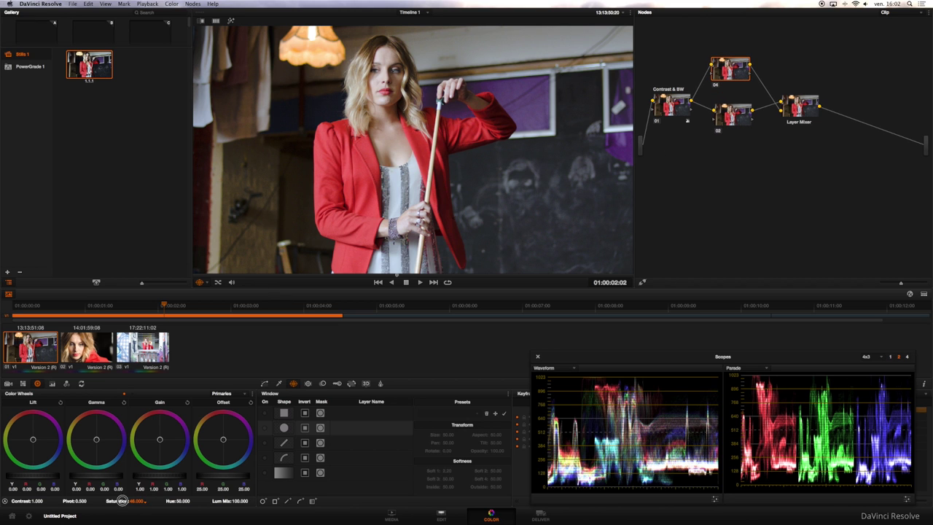
Drain node 04's saturation almost to zero, then restore a little colour
left_click_drag(125, 501, 22, 501)
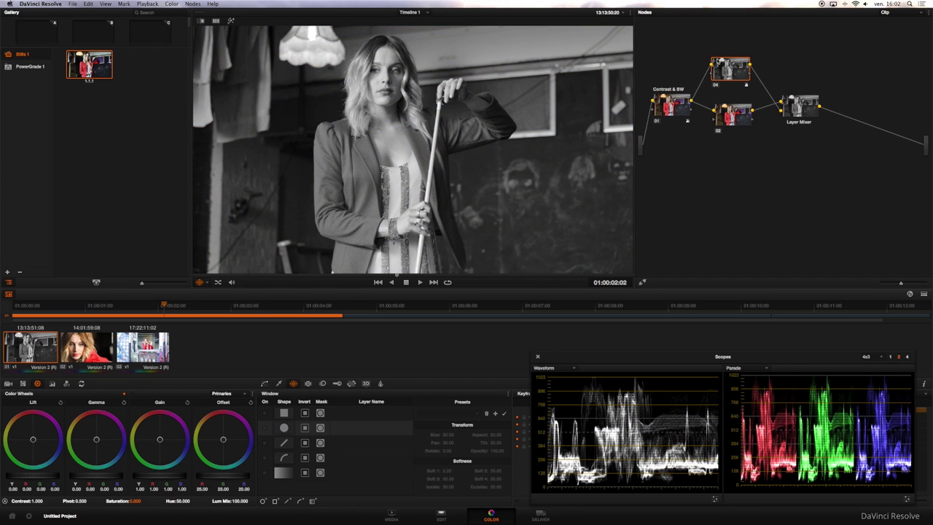
left_click_drag(730, 68, 732, 74)
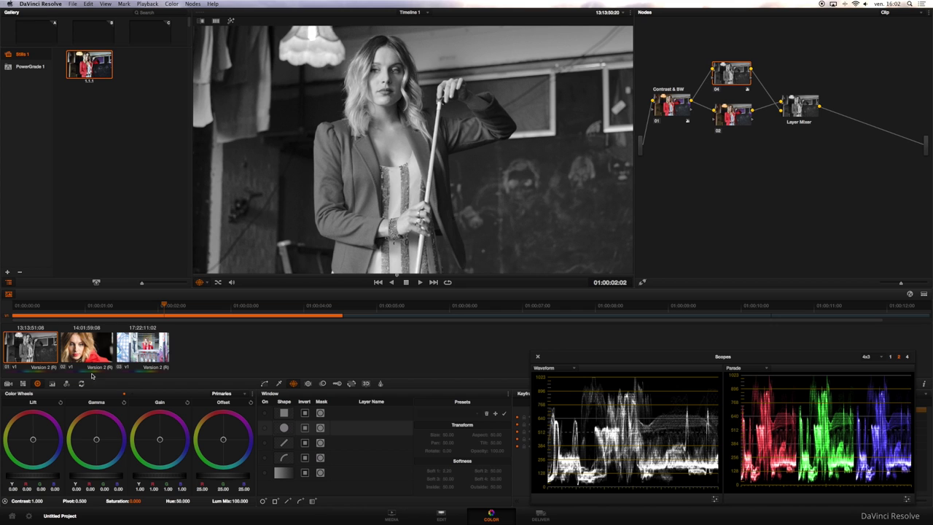
left_click_drag(121, 501, 169, 500)
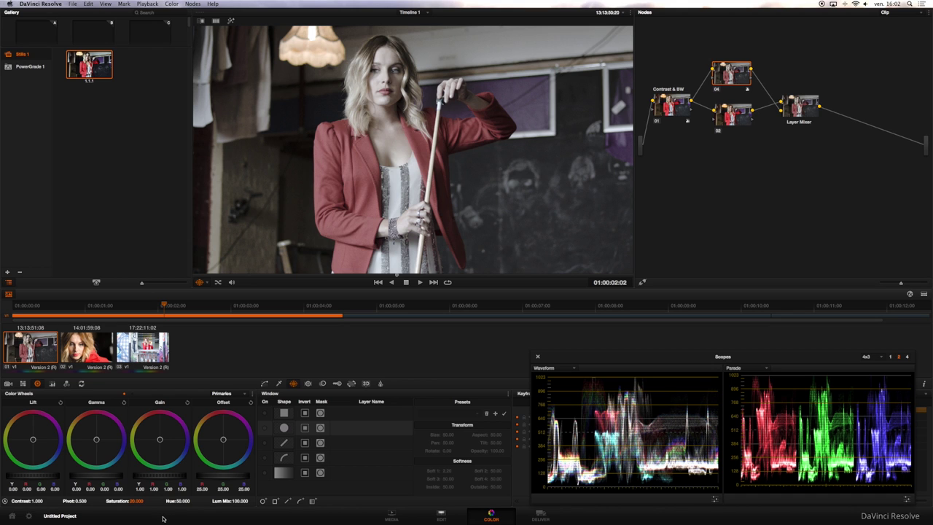
Set the Layer Mixer's composite mode to Overlay and tidy the node positions
left_click(804, 105)
right_click(804, 106)
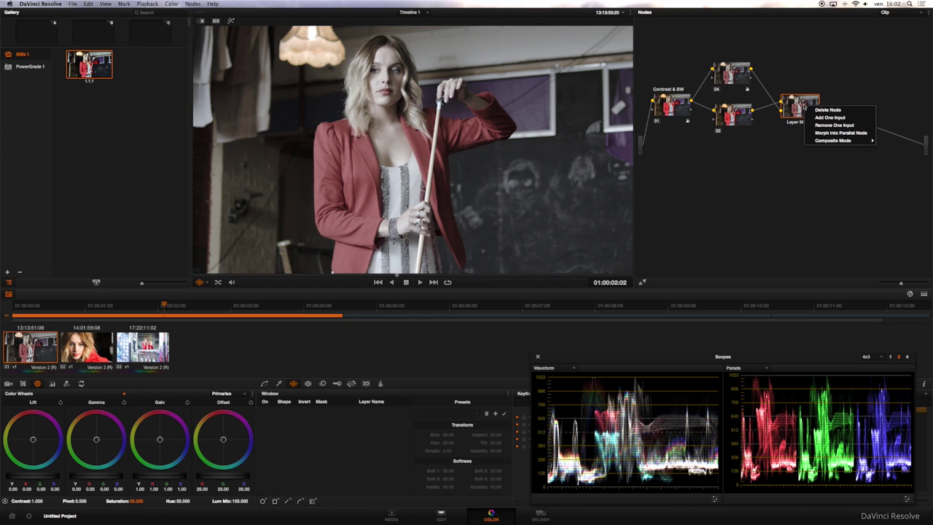
mouse_move(821, 141)
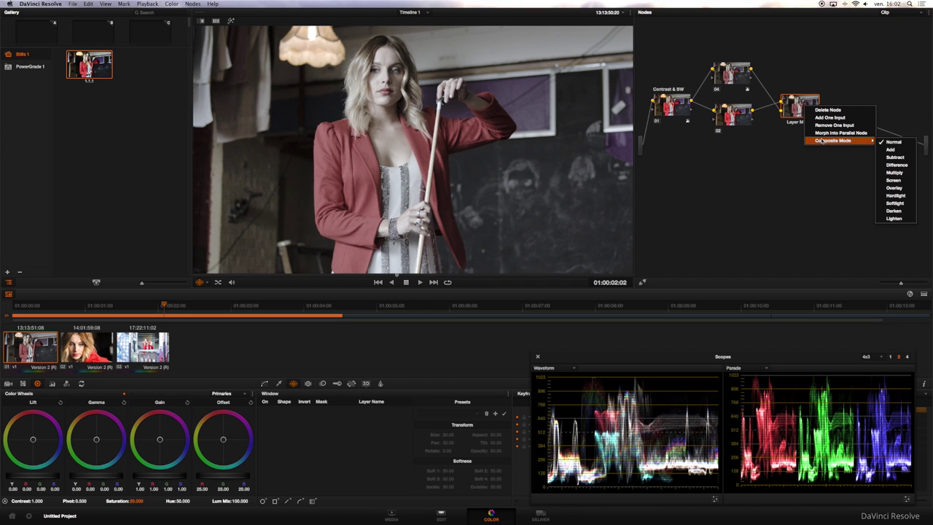
left_click(894, 188)
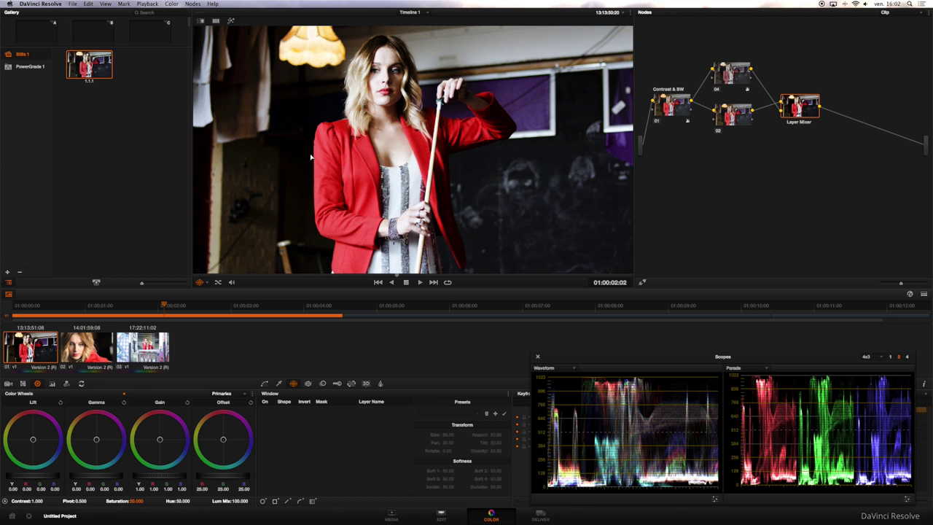
left_click_drag(748, 82, 753, 84)
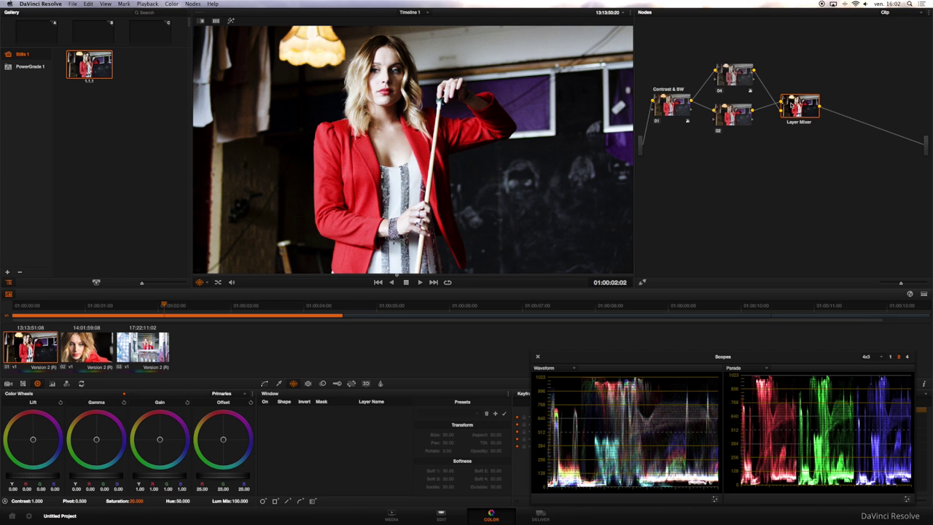
left_click_drag(792, 106, 794, 100)
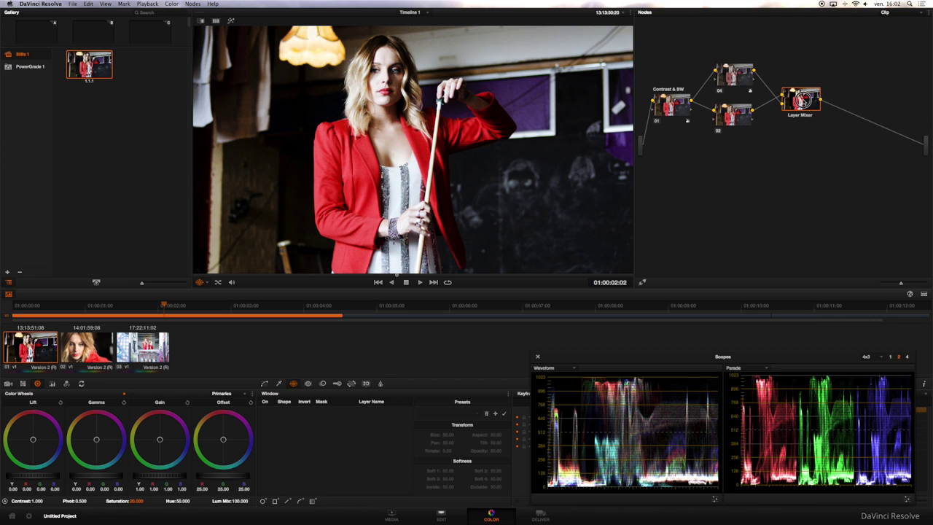
Raise lift and lower gain on node 02, then do the same on node 04
left_click(735, 114)
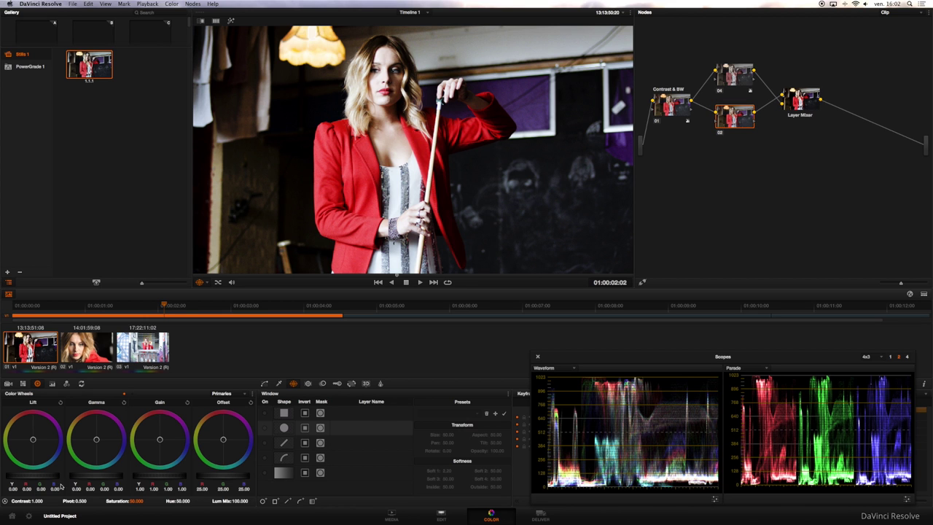
left_click_drag(46, 476, 79, 478)
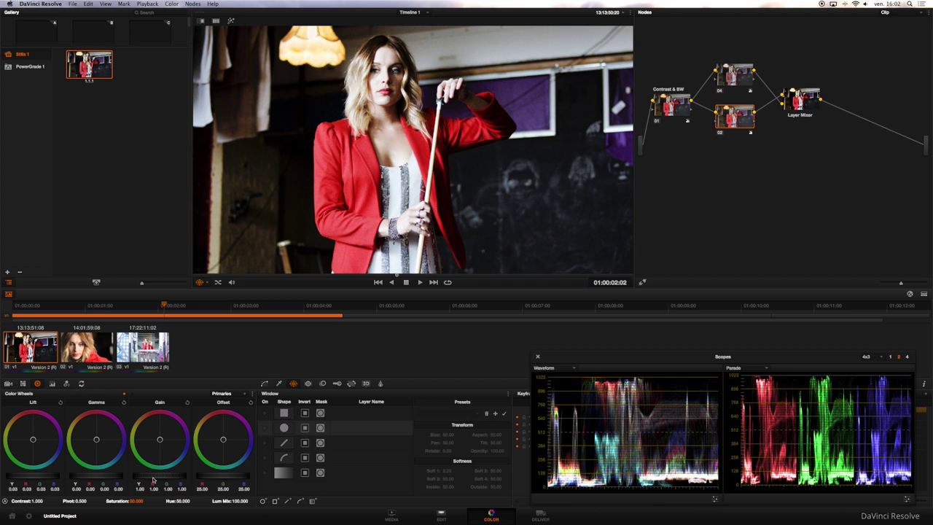
mouse_move(149, 478)
left_mouse_down()
mouse_move(136, 478)
mouse_move(149, 478)
left_mouse_up()
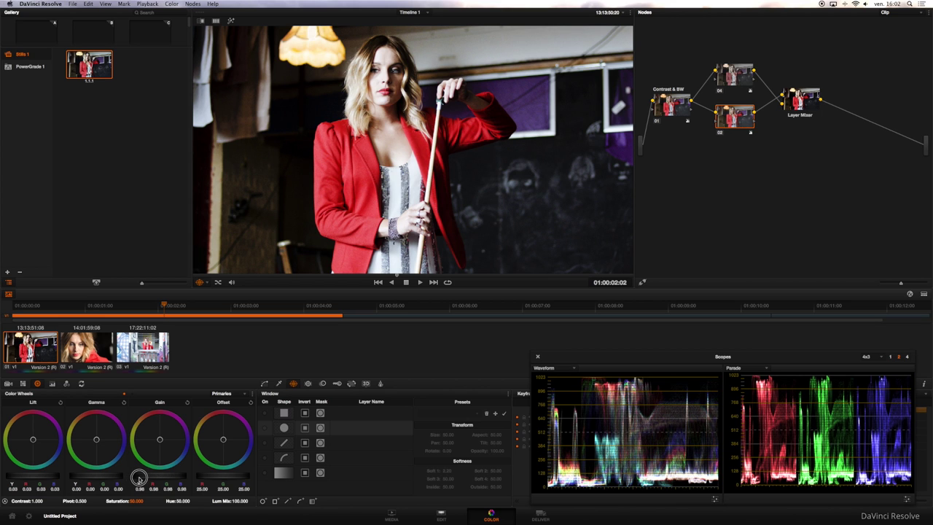
left_click(736, 76)
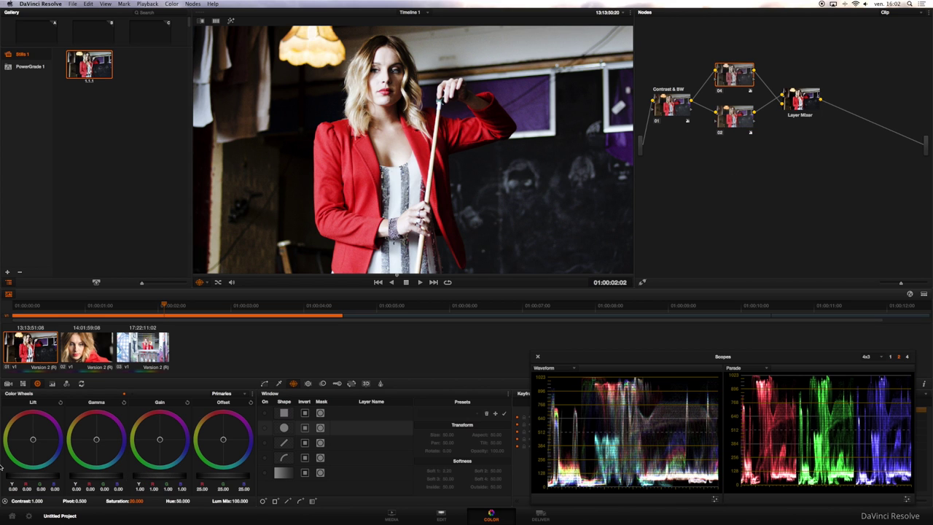
left_click_drag(178, 478, 142, 478)
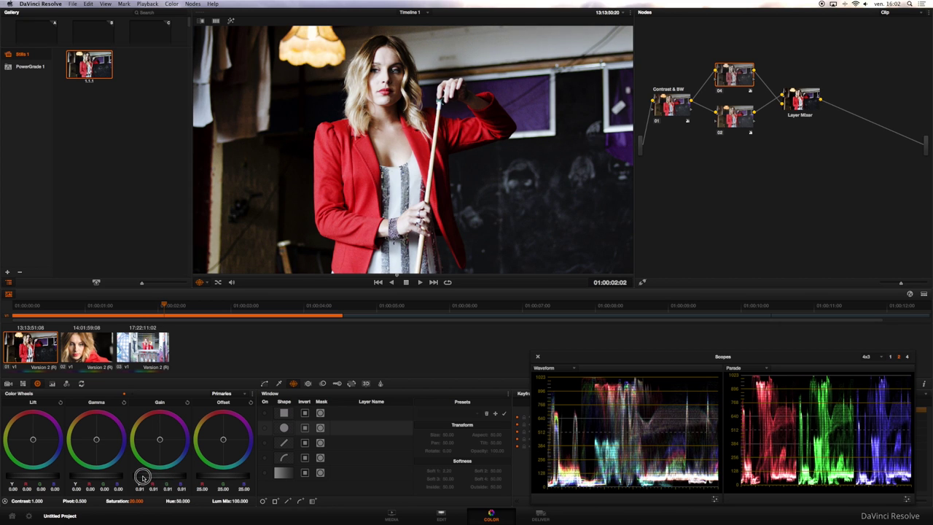
left_click_drag(36, 477, 66, 477)
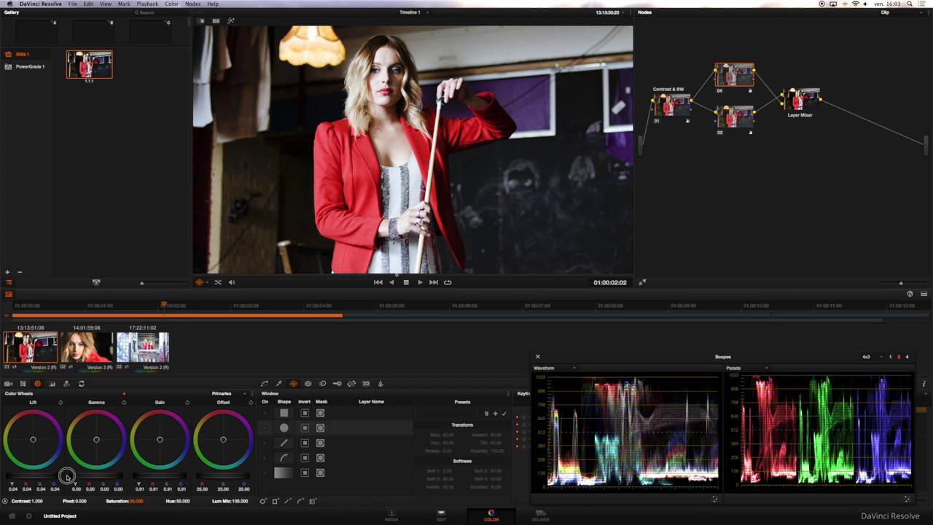
left_click_drag(66, 476, 80, 476)
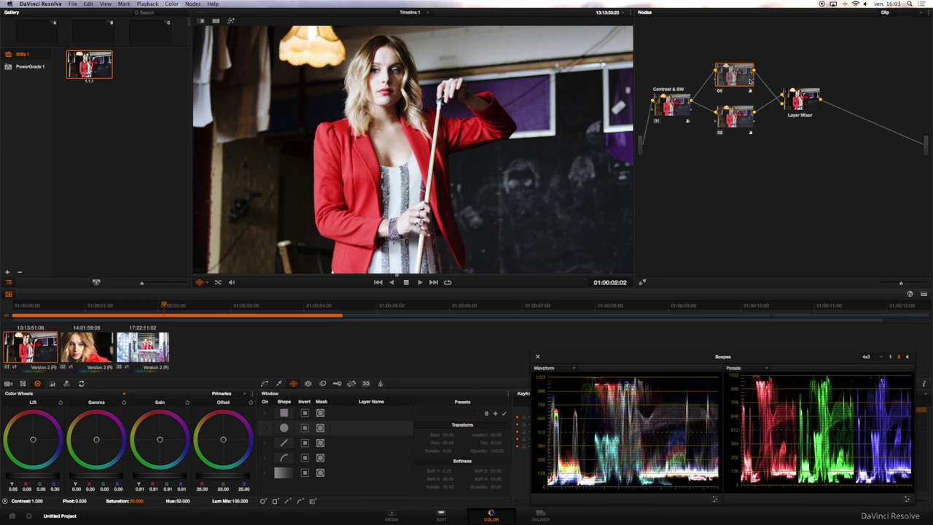
Refine lift and highlights again on nodes 04 and 02, tidying node positions
left_click(731, 123)
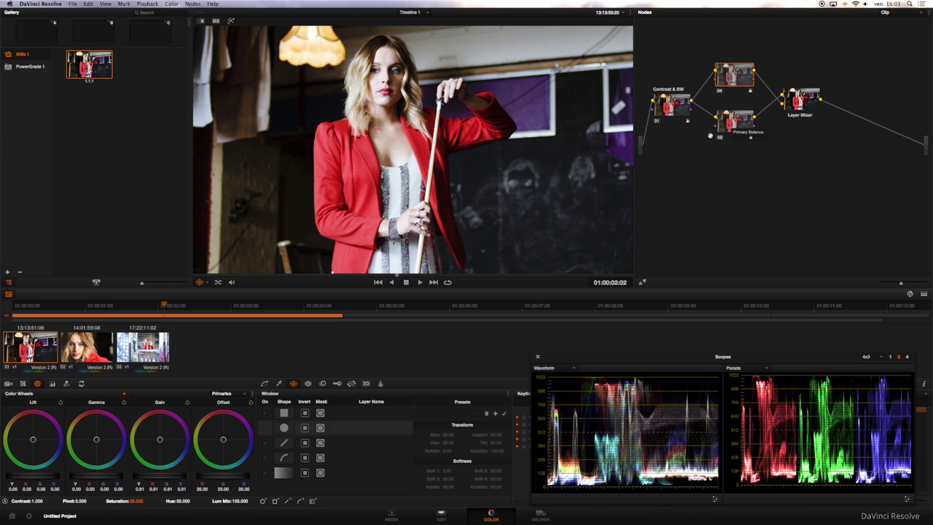
left_click_drag(738, 71, 738, 75)
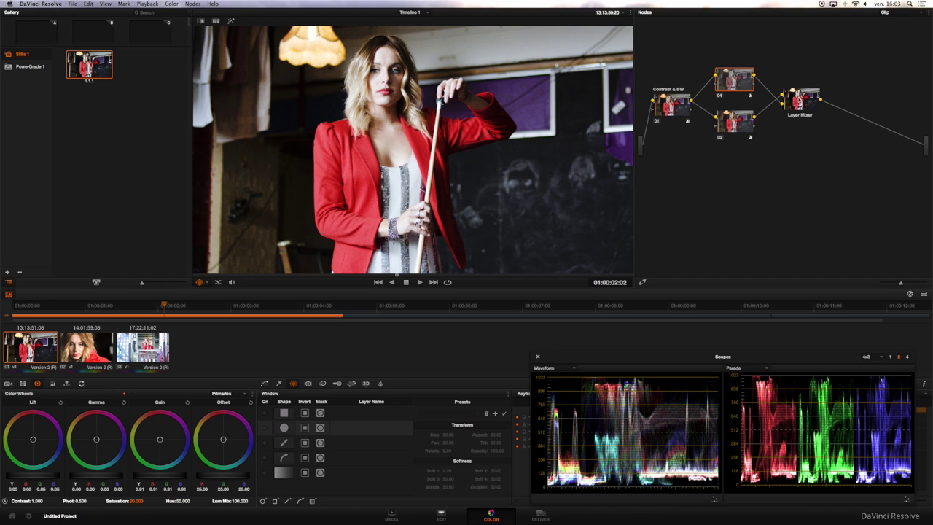
left_click_drag(797, 95, 802, 92)
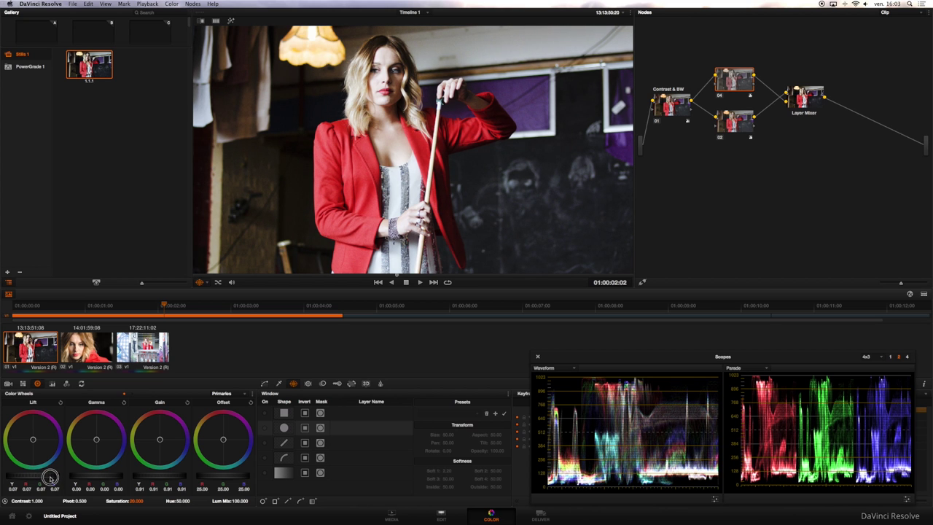
left_click_drag(51, 477, 23, 476)
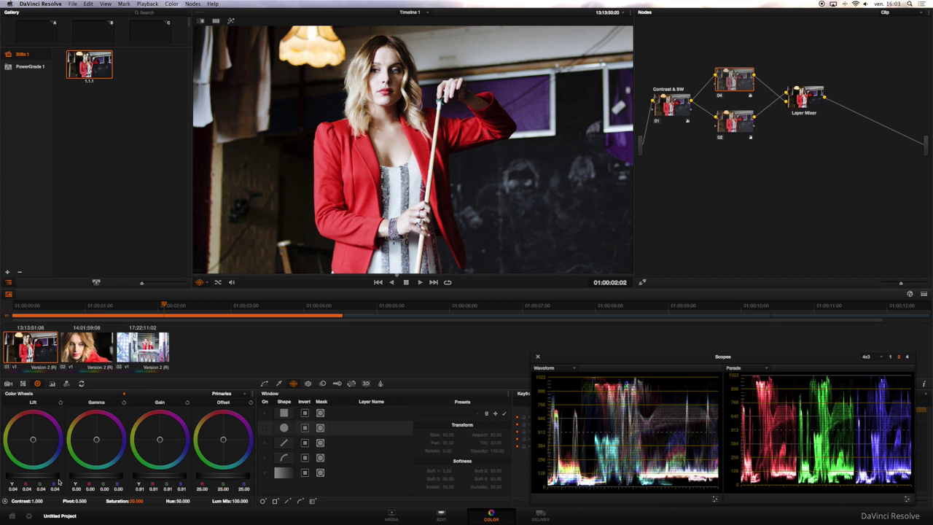
key("shift+semicolon")
left_click_drag(43, 478, 55, 478)
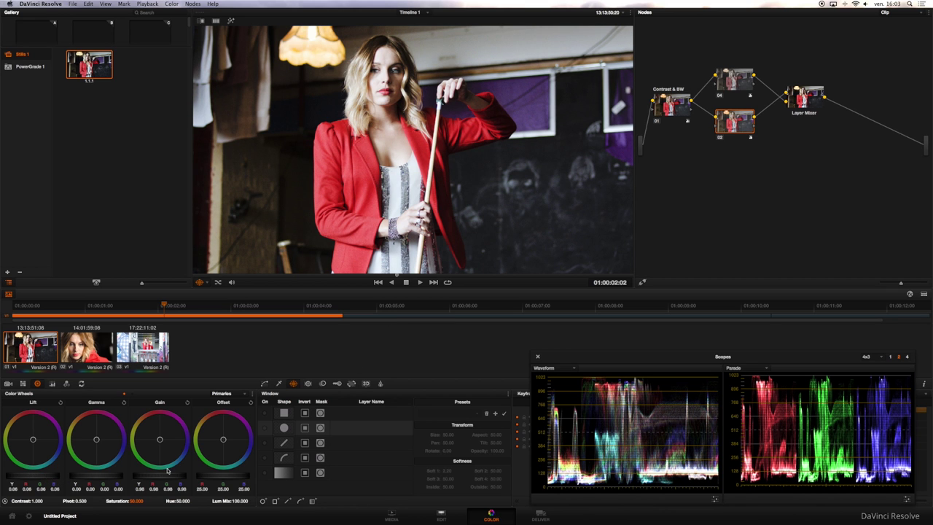
mouse_move(169, 477)
left_mouse_down()
mouse_move(103, 478)
mouse_move(124, 479)
left_mouse_up()
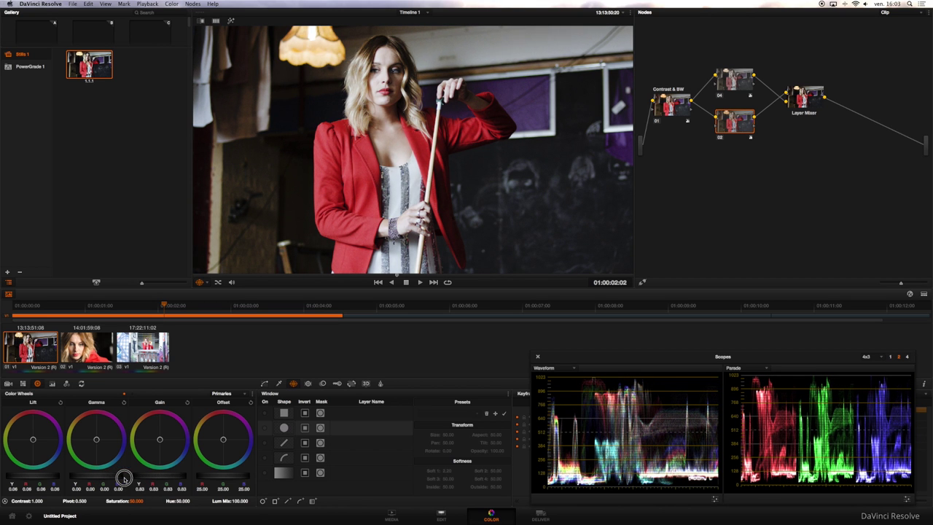
key("shift+apostrophe")
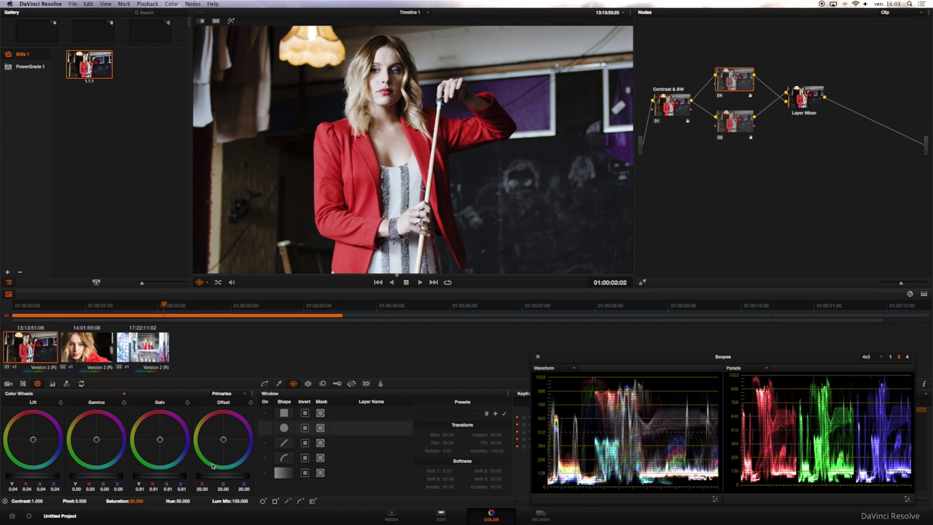
left_click_drag(168, 480, 153, 479)
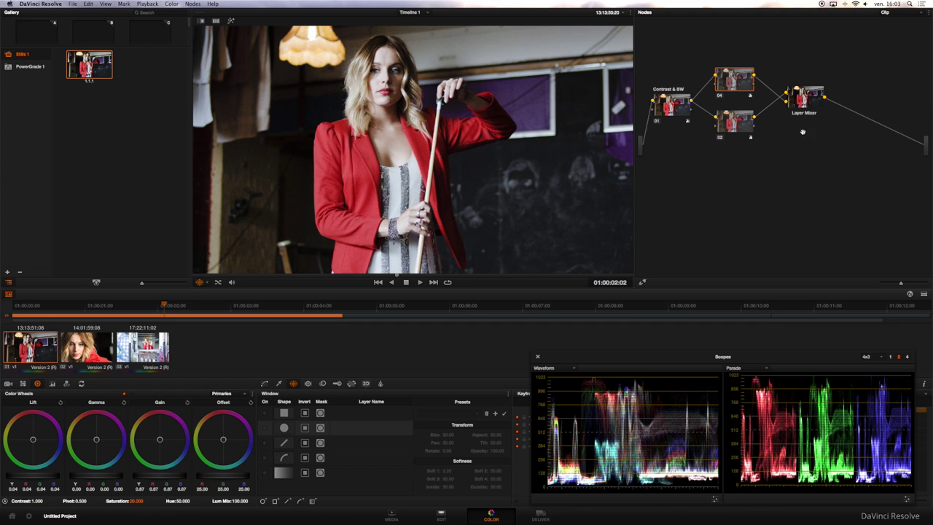
left_click(744, 127)
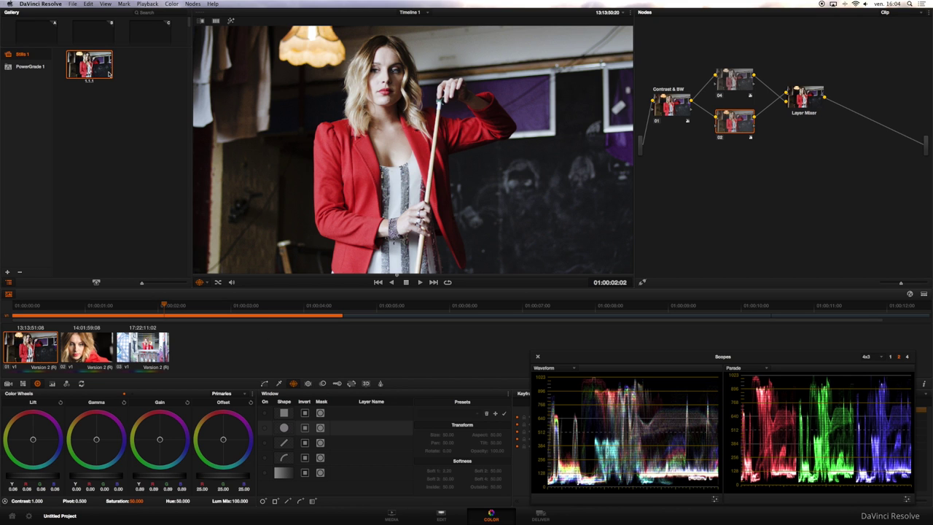
Grab a still of the pool-hall grade and apply it to close-up clip 02
right_click(399, 106)
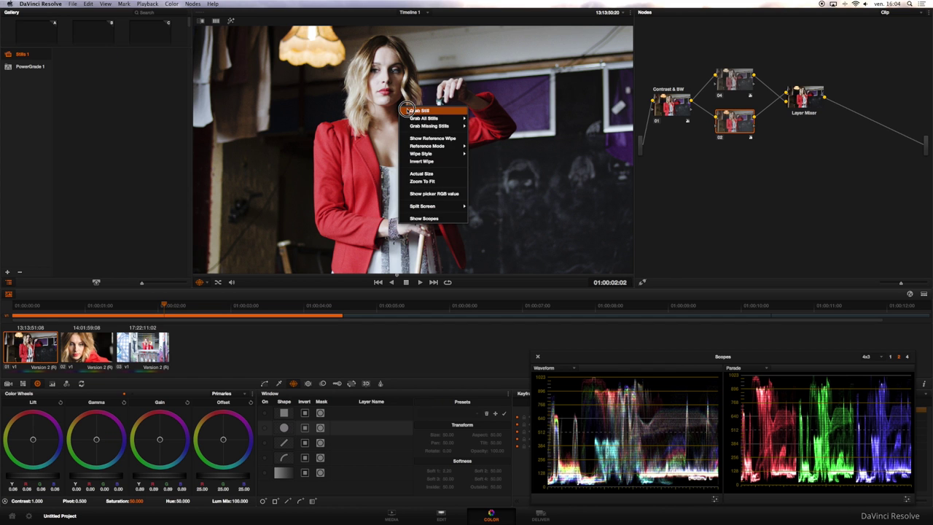
left_click(412, 109)
left_click(96, 347)
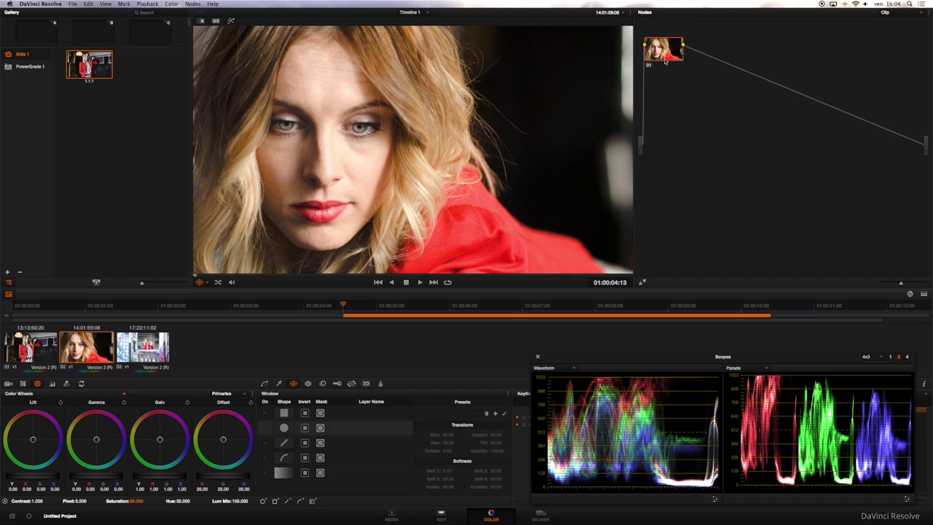
left_click_drag(664, 62, 678, 92)
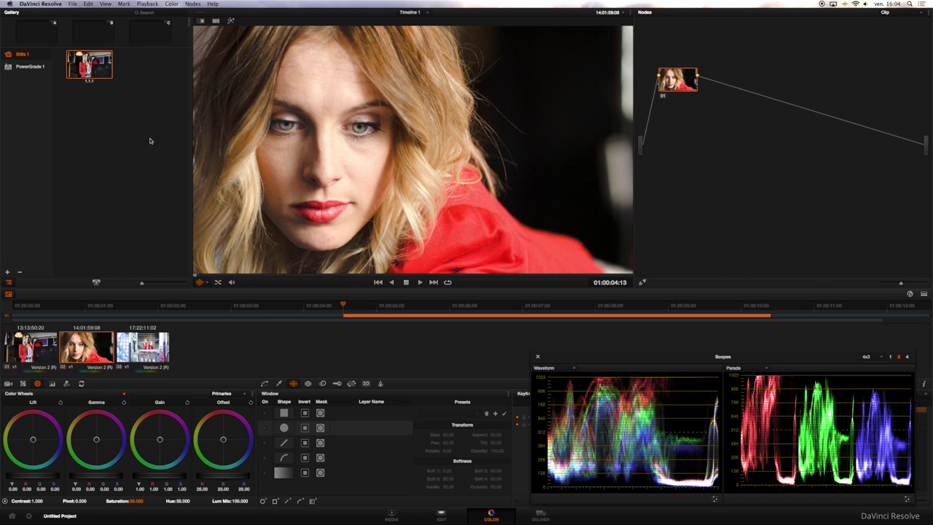
right_click(86, 70)
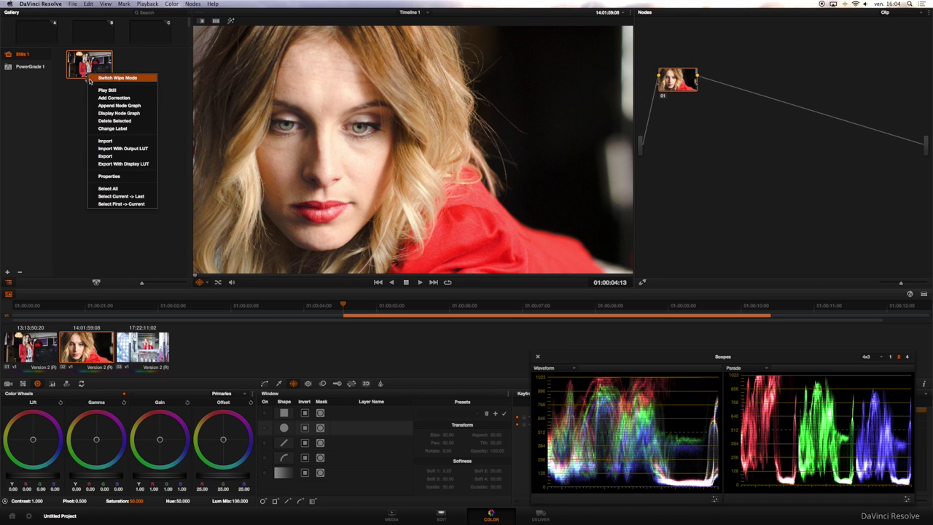
left_click(105, 98)
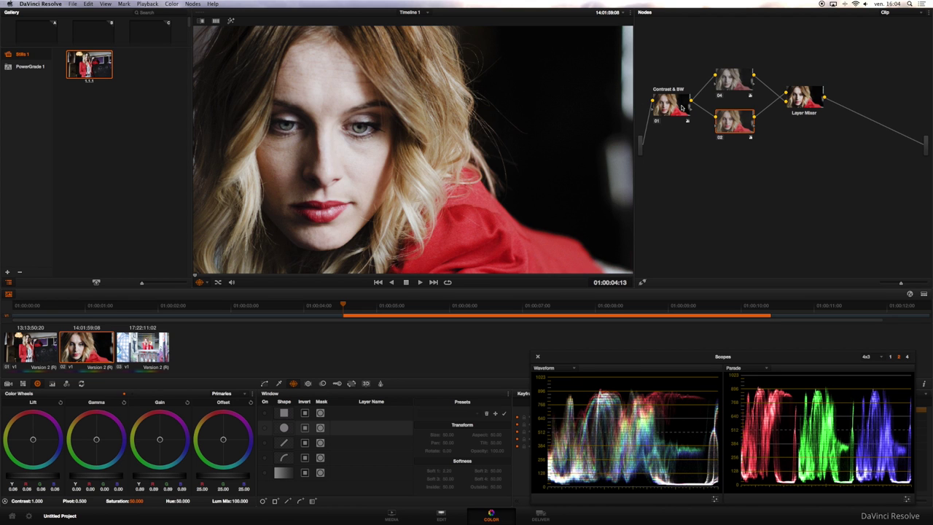
Disable nodes 02 and 04 on the close-up clip with Ctrl+D
key("ctrl+d")
left_click(732, 80)
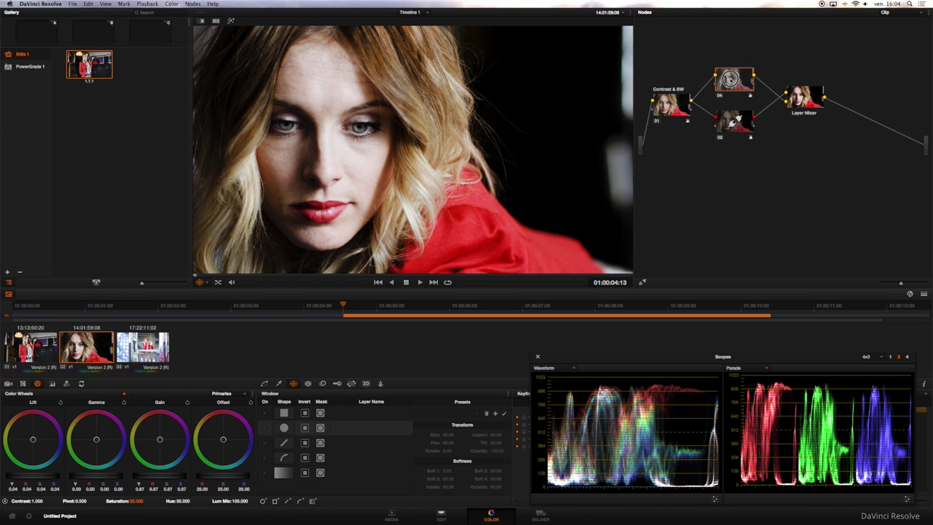
key("ctrl+d")
key("ctrl+d")
Brighten the close-up's highlights on node 01, keeping their colour balance near neutral
left_click(674, 108)
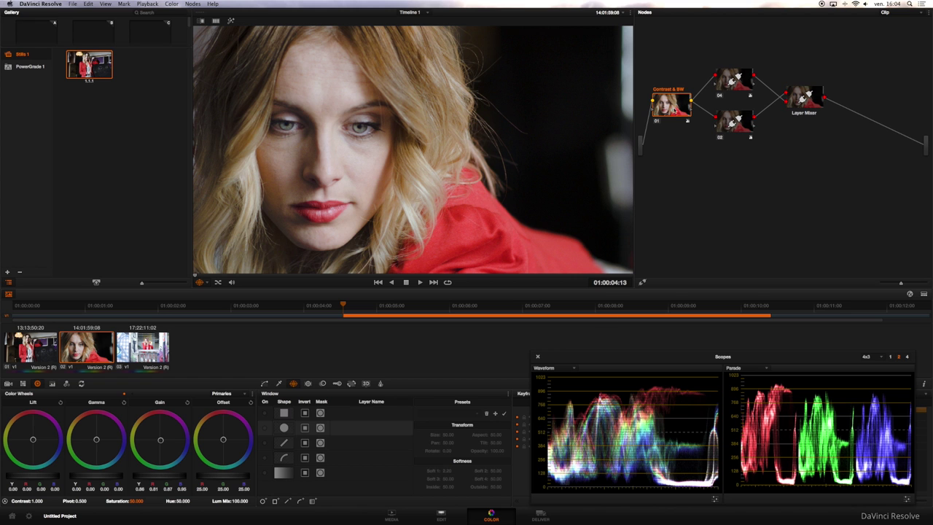
left_click_drag(161, 441, 165, 449)
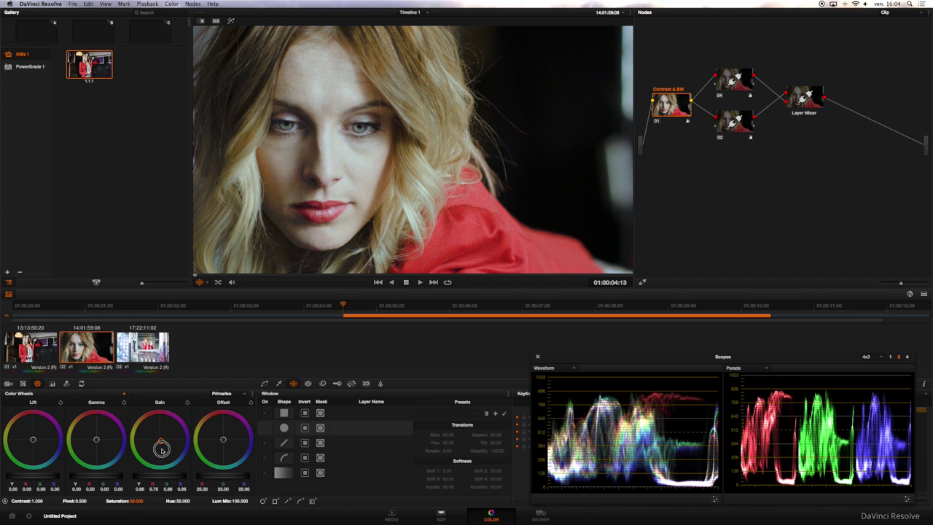
left_click_drag(162, 449, 160, 443)
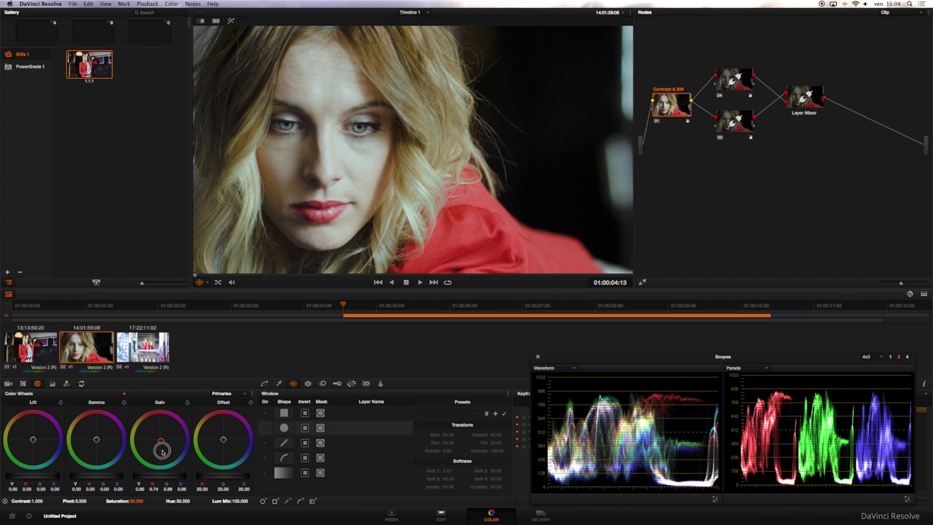
left_click_drag(159, 478, 182, 478)
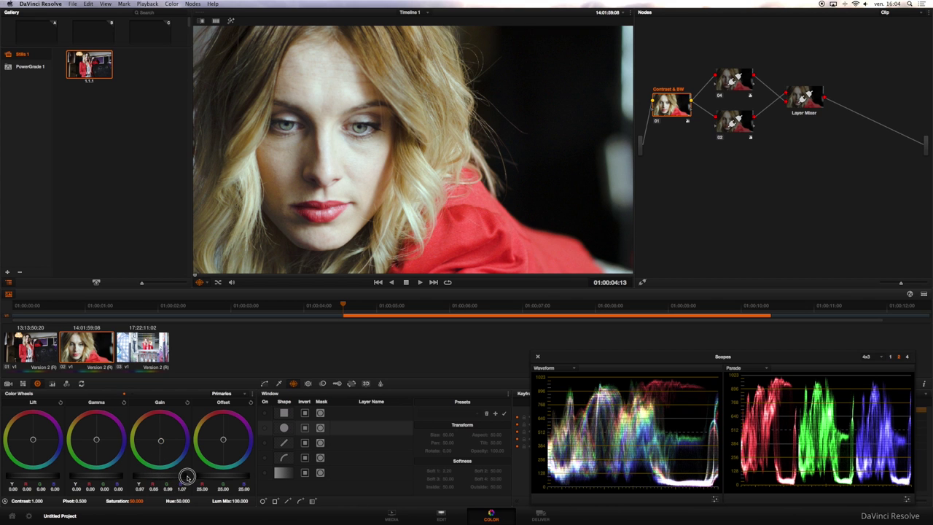
left_click_drag(162, 443, 165, 444)
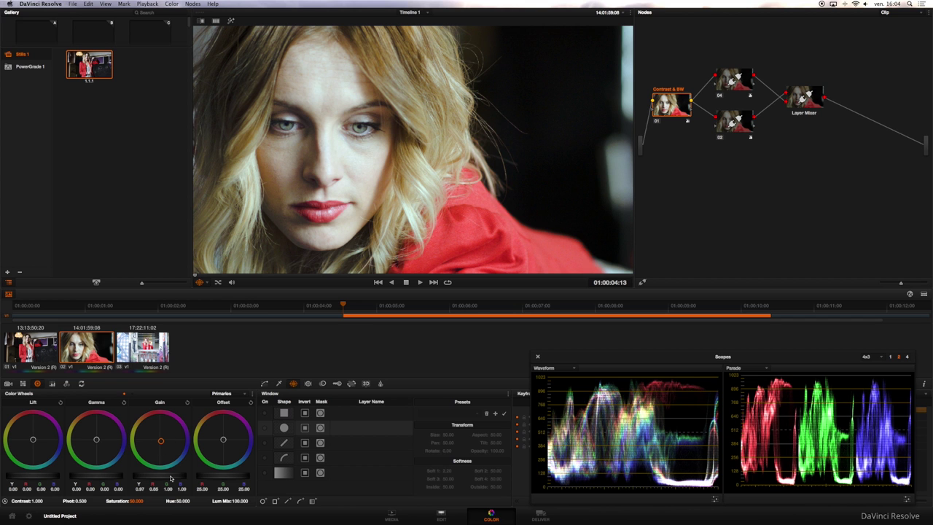
left_click_drag(172, 477, 177, 478)
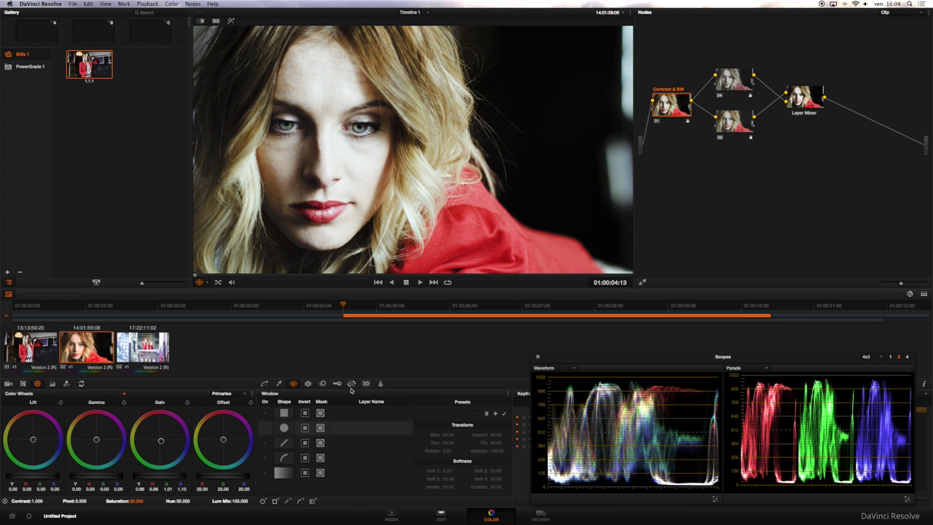
Compare the close-up with Contrast & BW bypassed and enabled, leaving it on
left_click(46, 355)
left_click(73, 352)
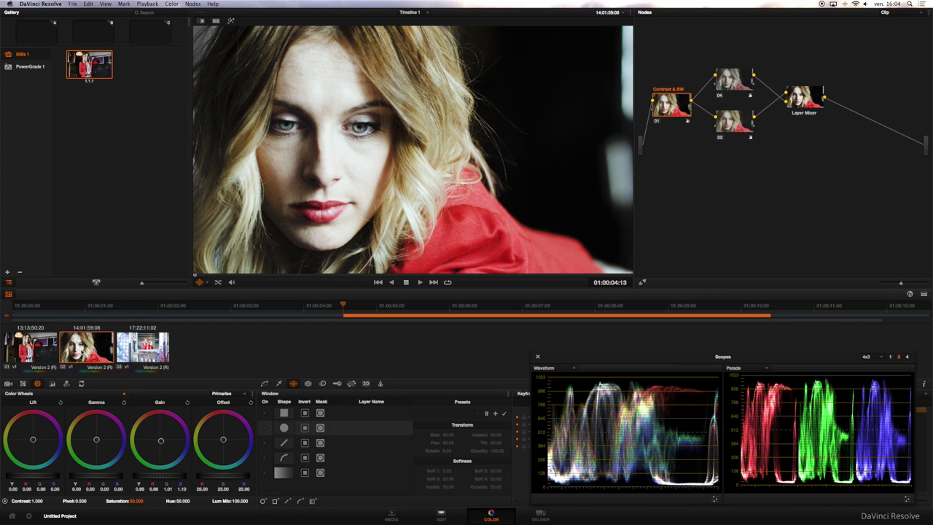
key("ctrl+d")
key("ctrl+d")
key("ctrl+d")
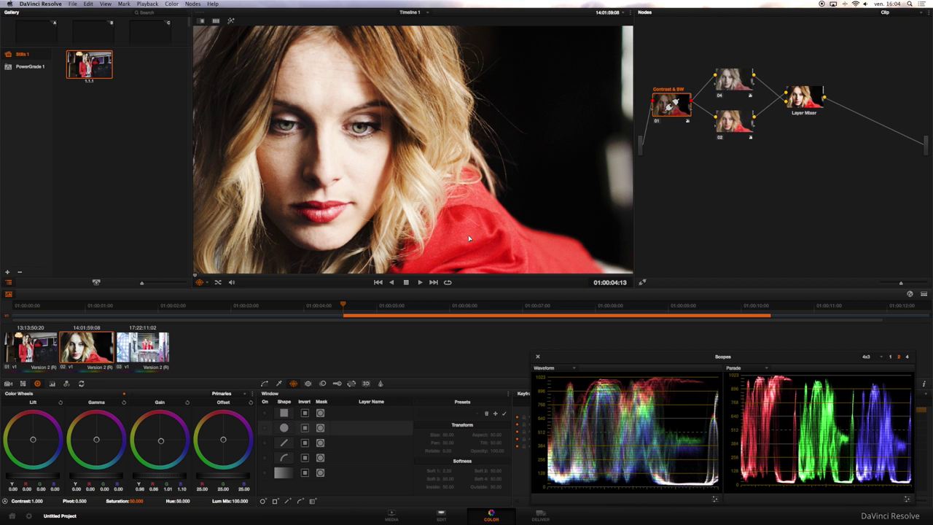
key("ctrl+d")
key("ctrl+d")
key("ctrl+d")
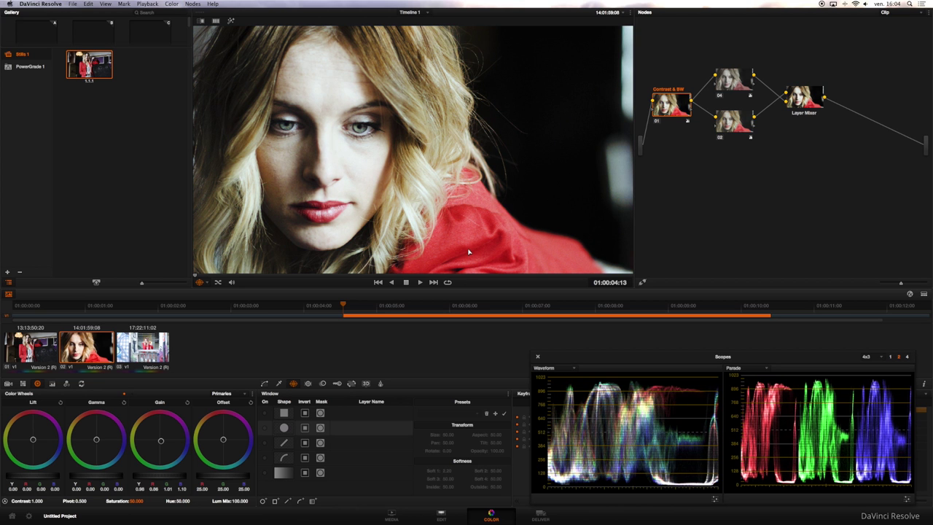
key("ctrl+d")
key("ctrl+d")
key("ctrl+d")
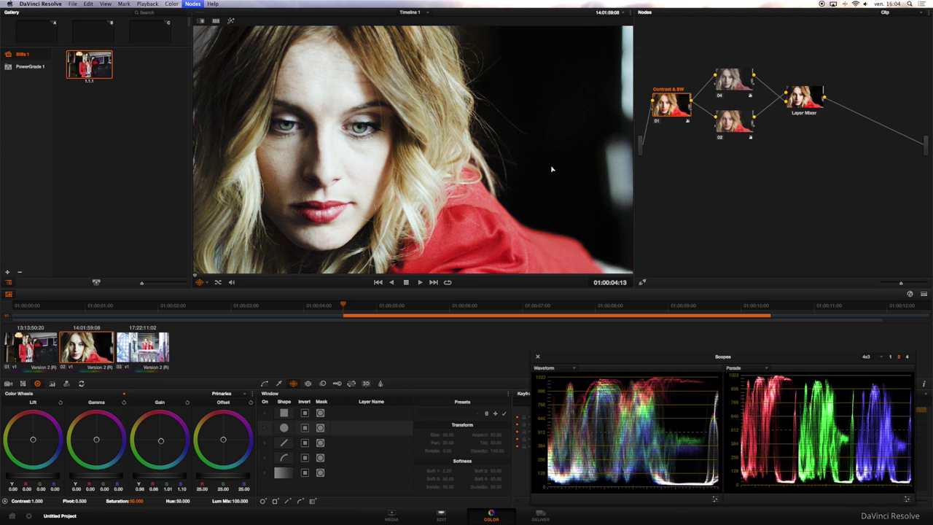
Apply the saved still's layered grade to the graffiti clip and bypass Contrast & BW
key("Down")
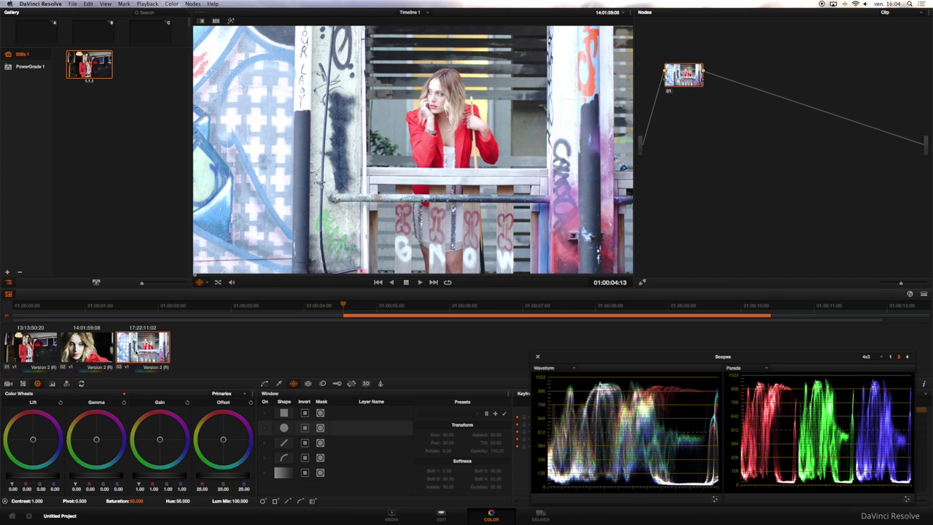
right_click(102, 73)
left_click(125, 89)
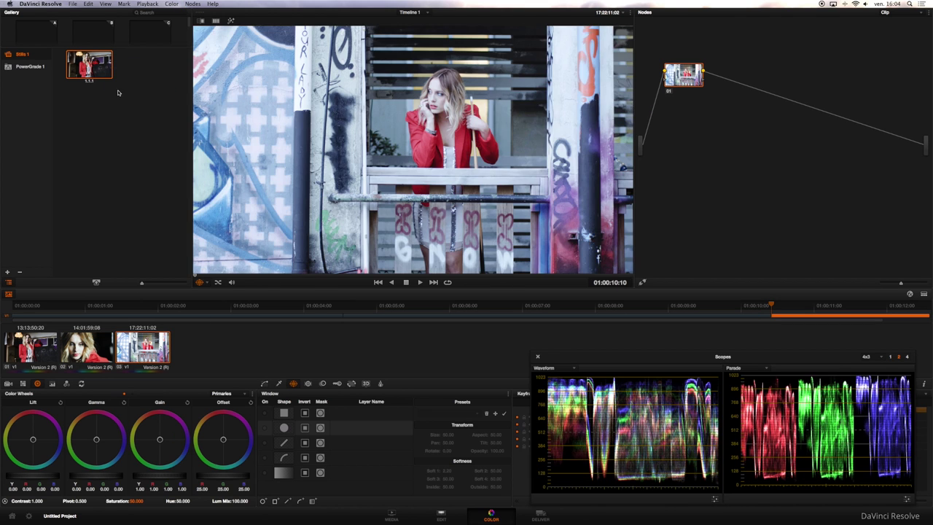
left_click(734, 84)
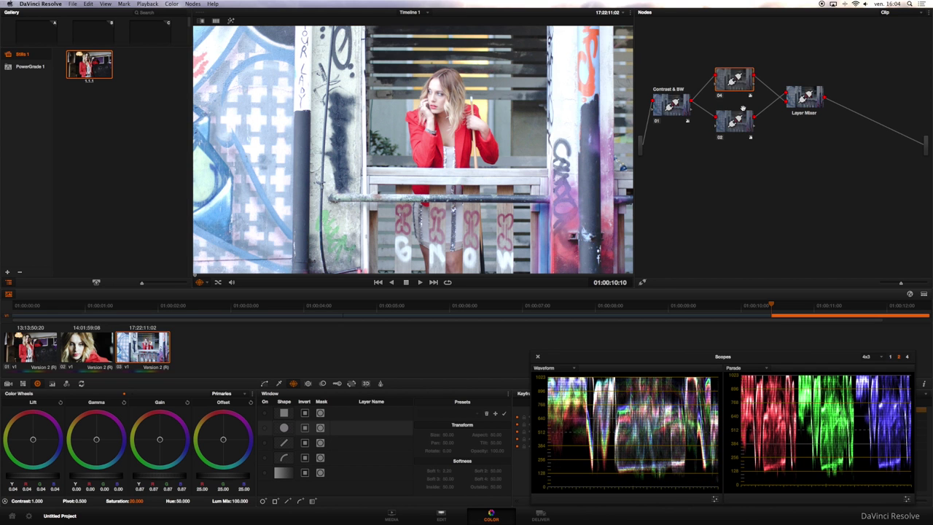
left_click(670, 106)
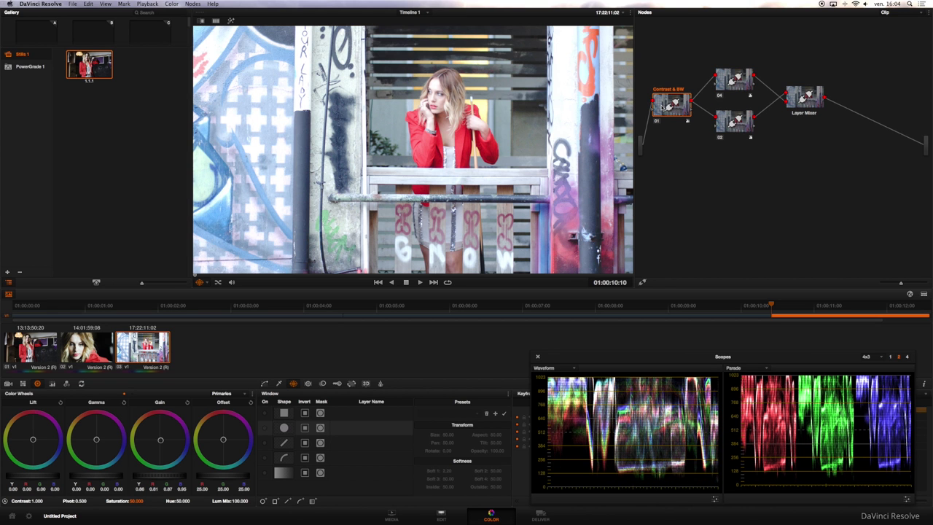
key("ctrl+d")
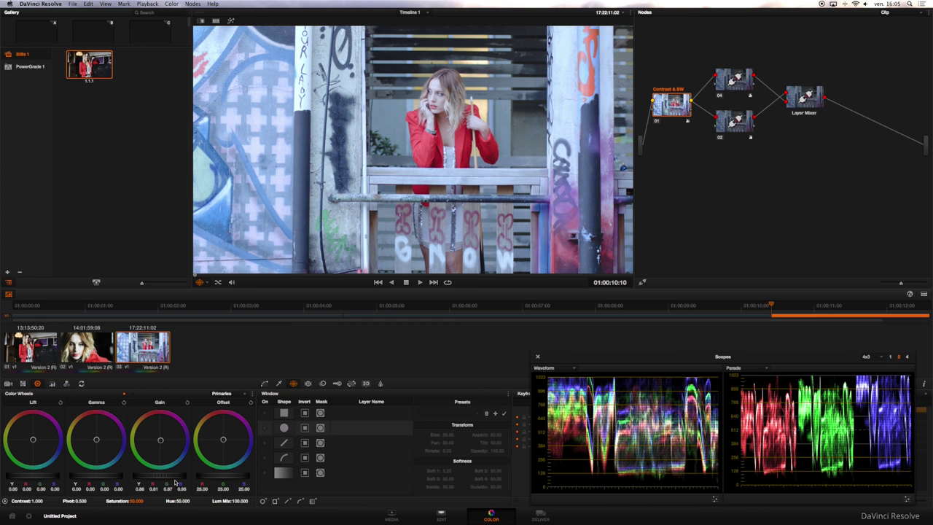
Trim the graffiti clip's gain, remove its blue cast, and drop lift to -0.04
left_click_drag(177, 483, 156, 475)
left_click_drag(161, 441, 145, 431)
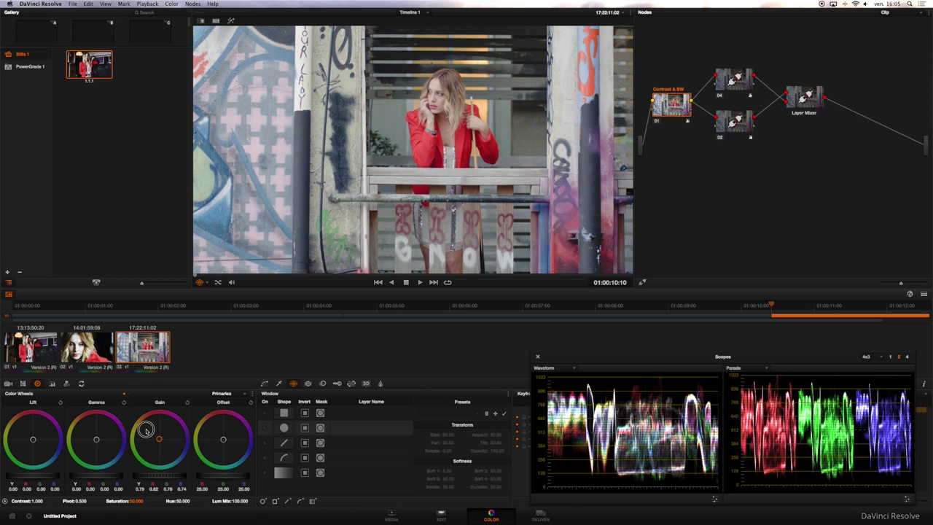
left_click_drag(156, 475, 183, 476)
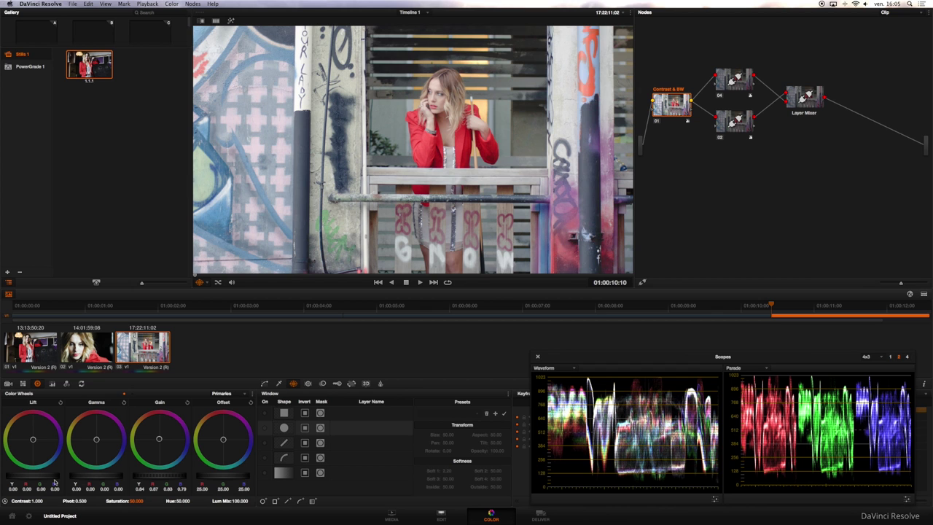
left_click_drag(54, 482, 22, 476)
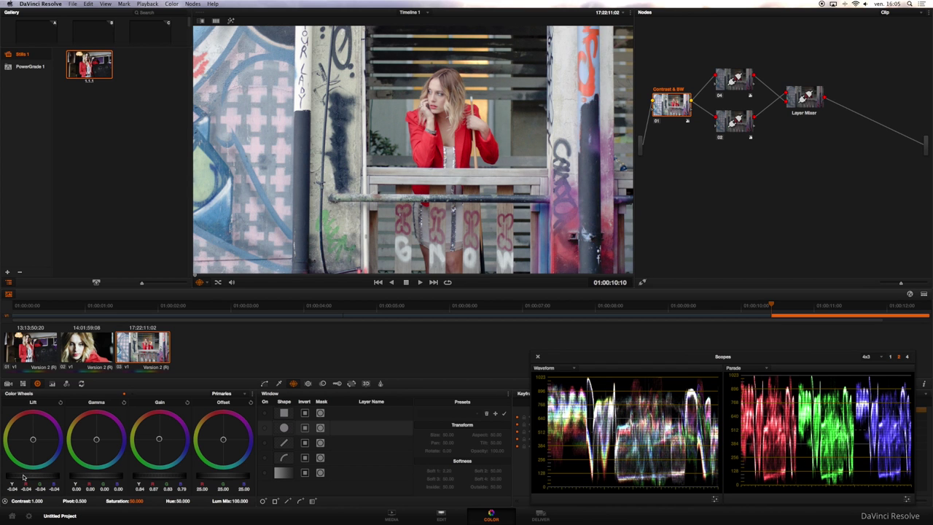
key("ctrl+d")
key("ctrl+d")
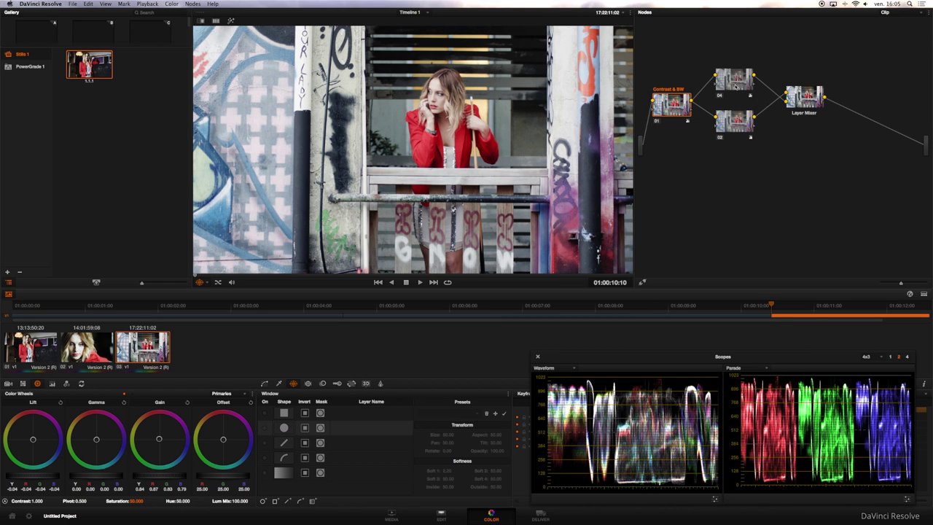
mouse_move(736, 86)
Load Version 1 for the pool-hall, close-up and graffiti clips
right_click(33, 346)
mouse_move(60, 162)
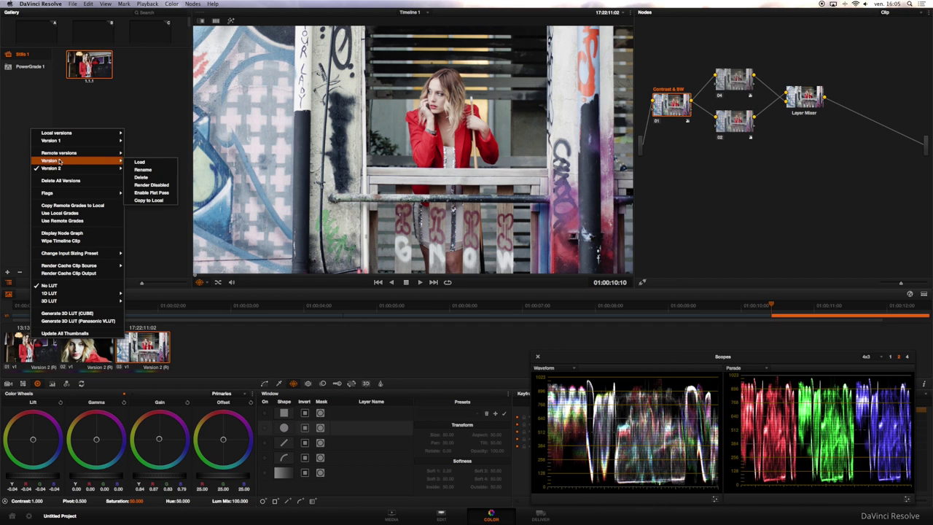
left_click(139, 162)
right_click(94, 342)
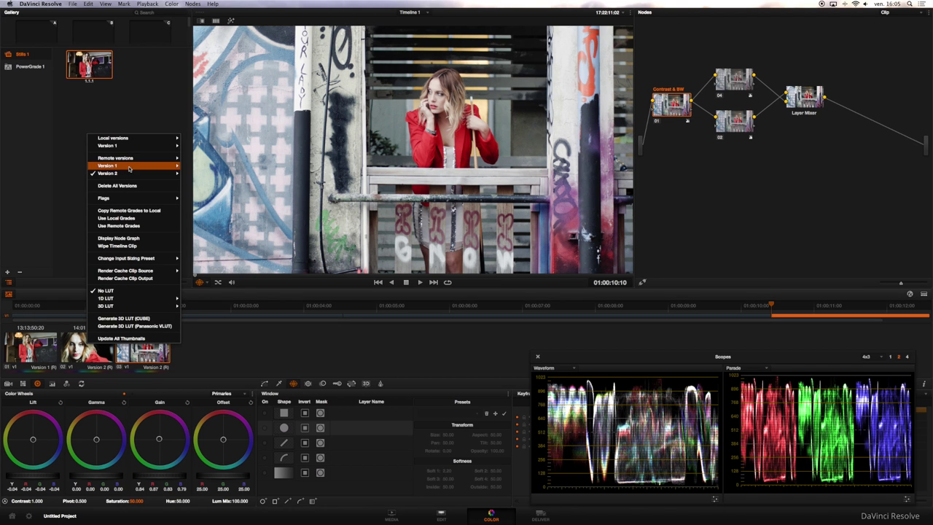
left_click(149, 342)
right_click(146, 350)
mouse_move(175, 137)
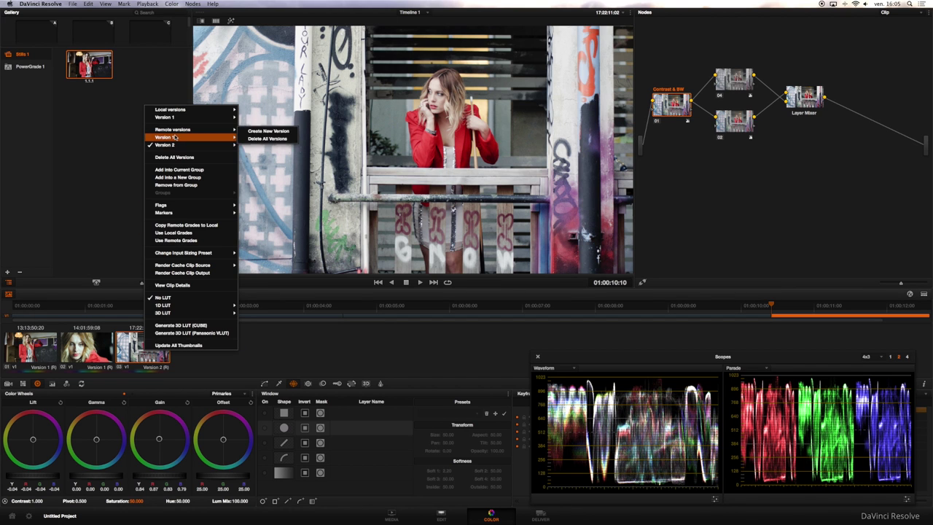
left_click(255, 138)
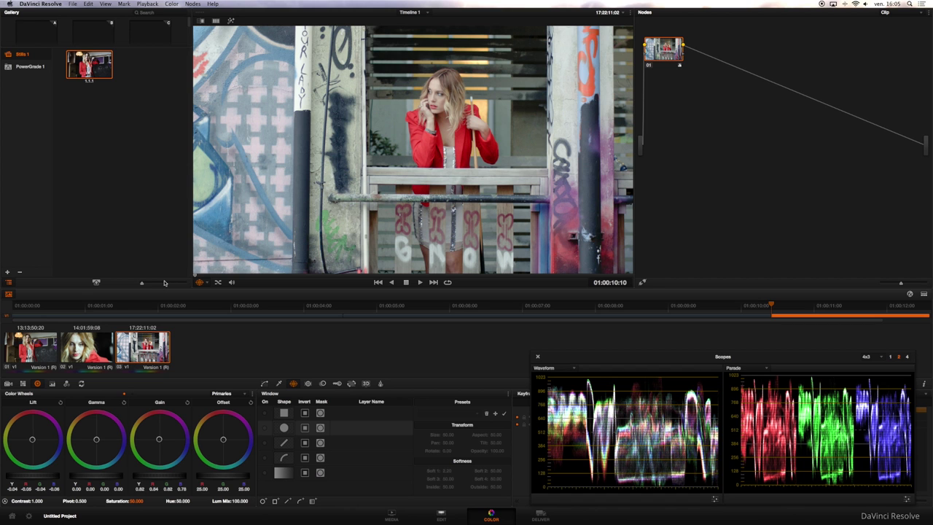
Review each clip's single-node grade, ending on the pool-hall clip with its node repositioned
left_click(37, 350)
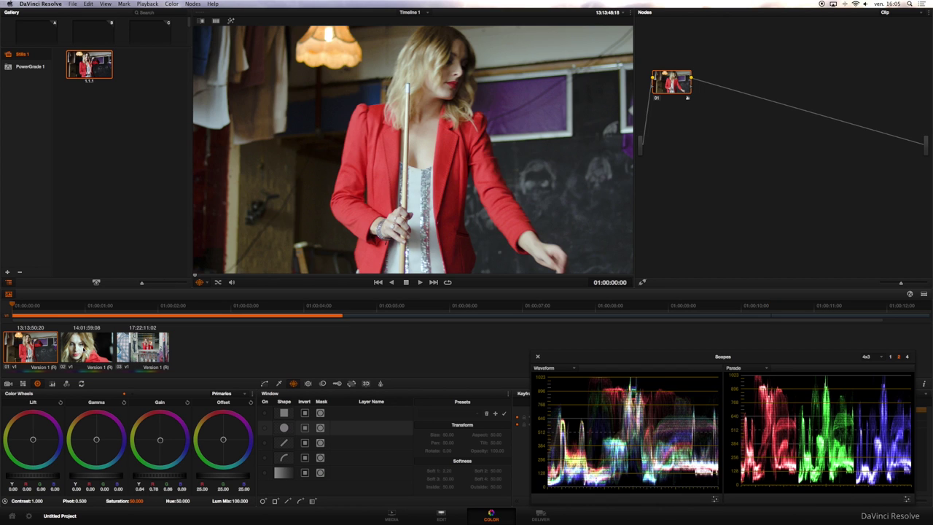
left_click(83, 352)
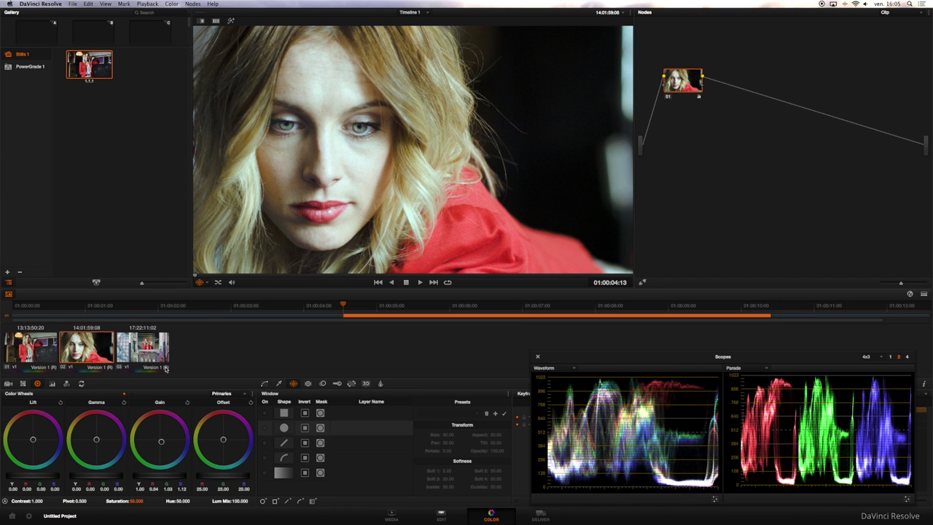
left_click(146, 355)
left_click(95, 355)
left_click(53, 355)
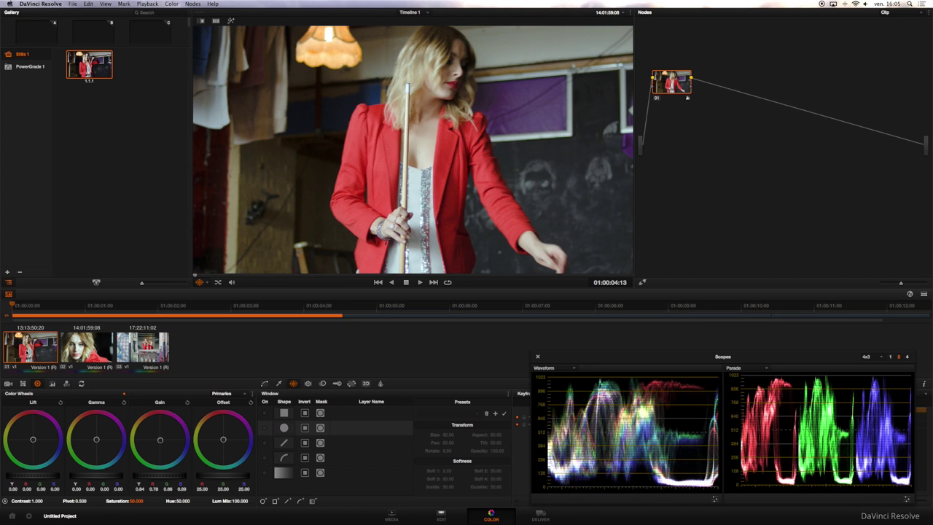
left_click(92, 350)
left_click(124, 351)
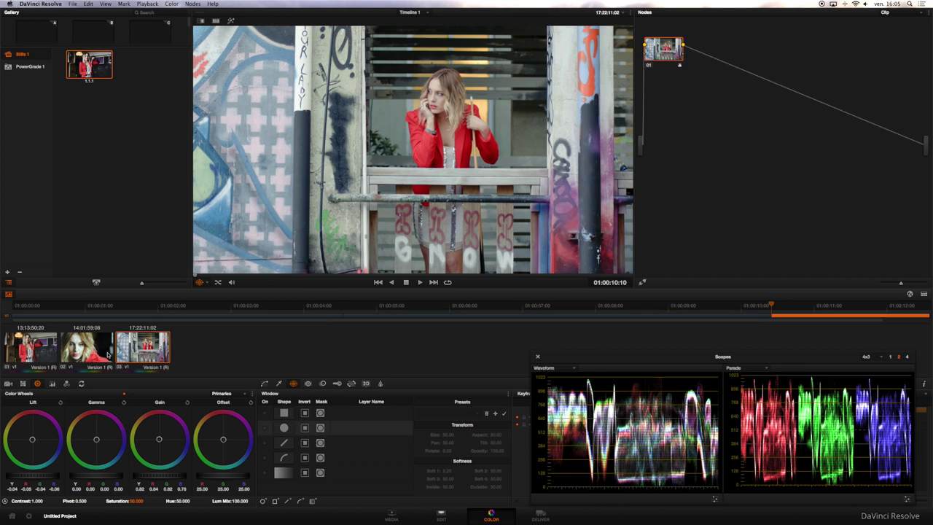
key("Up")
key("Up")
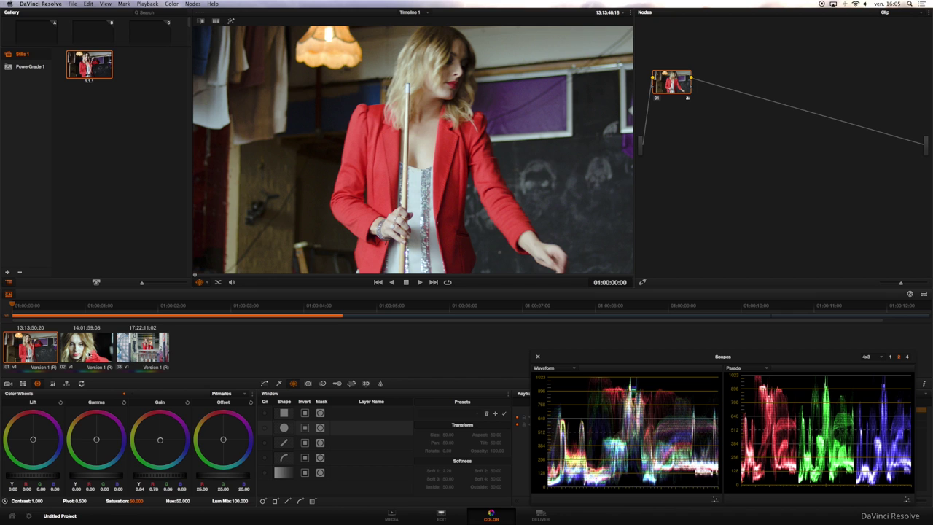
left_click_drag(675, 83, 673, 92)
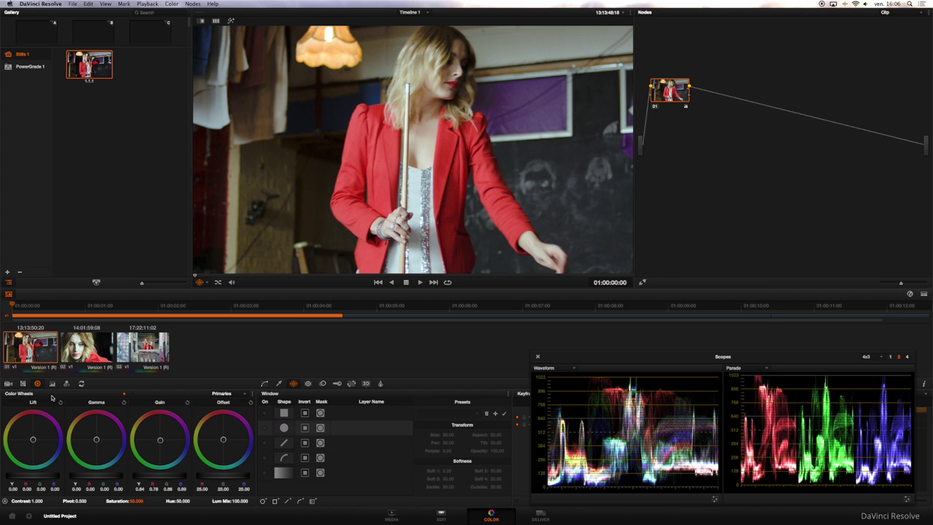
key("Down")
key("Down")
key("Up")
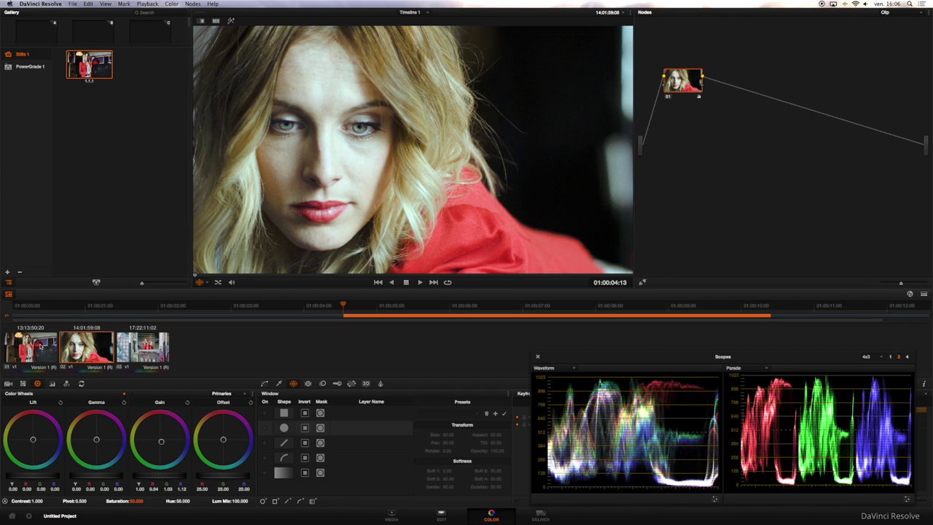
key("Up")
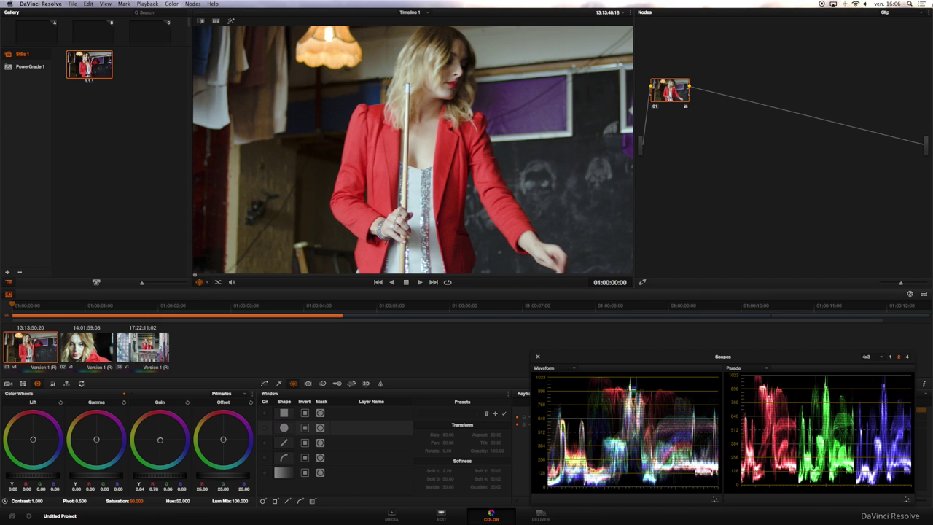
left_click_drag(671, 93, 672, 100)
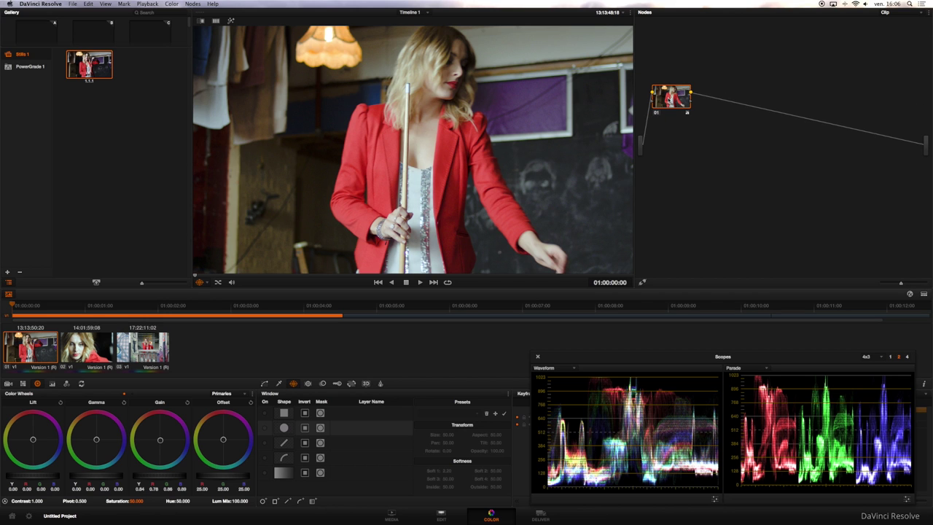
Switch the node graph from Clip to Timeline and pan until node 01 is visible
left_click(885, 13)
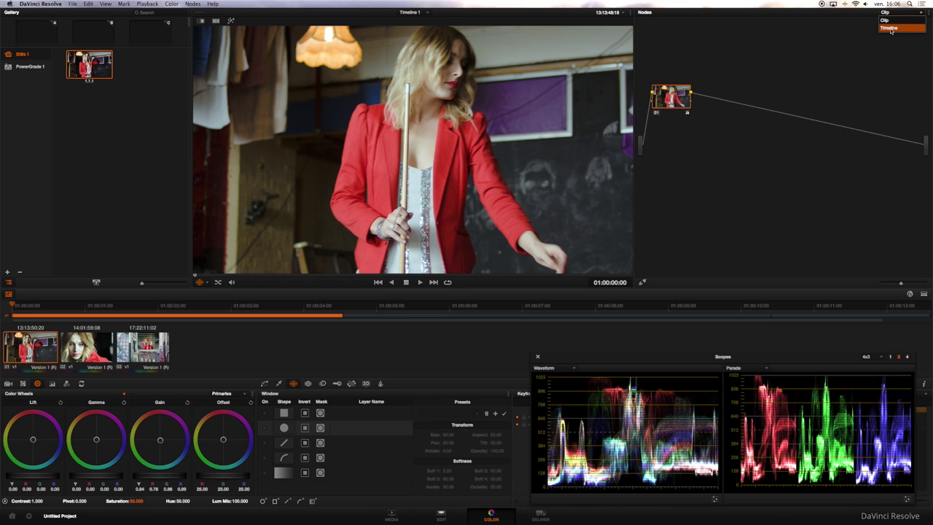
left_click(891, 29)
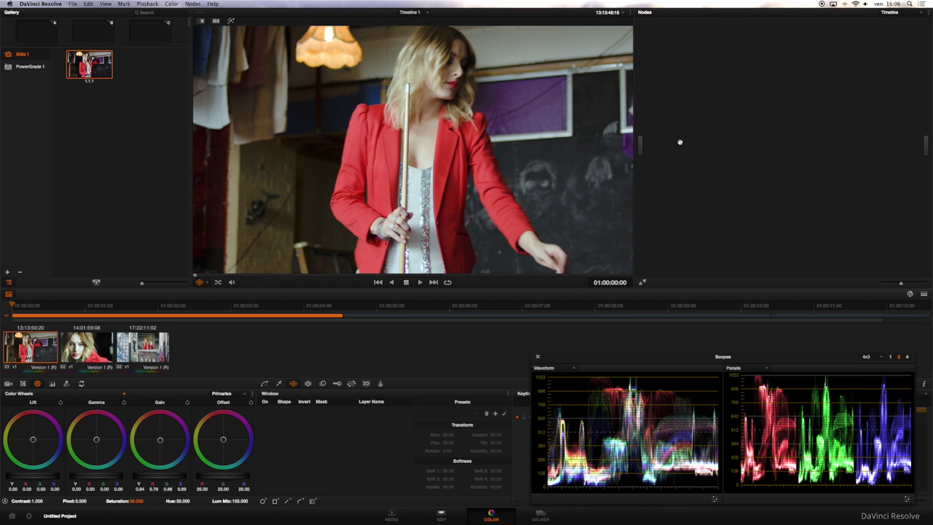
left_click_drag(674, 55, 707, 108)
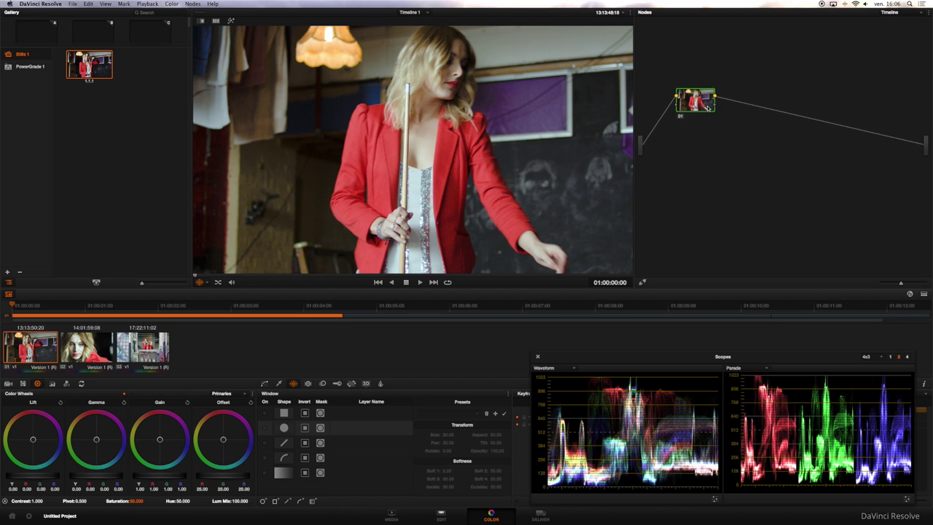
Add a layer node 03 and arrange it above node 01 beside the Layer Mixer
left_click(197, 4)
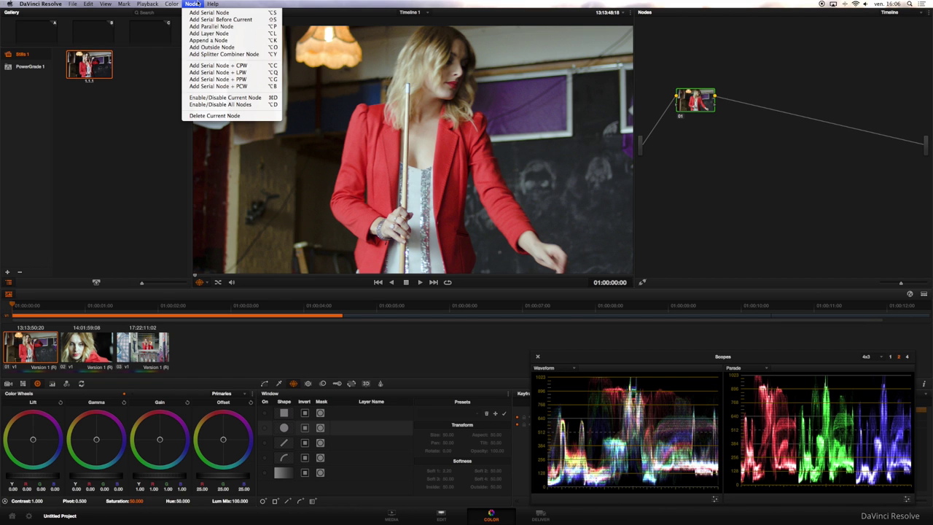
left_click(209, 34)
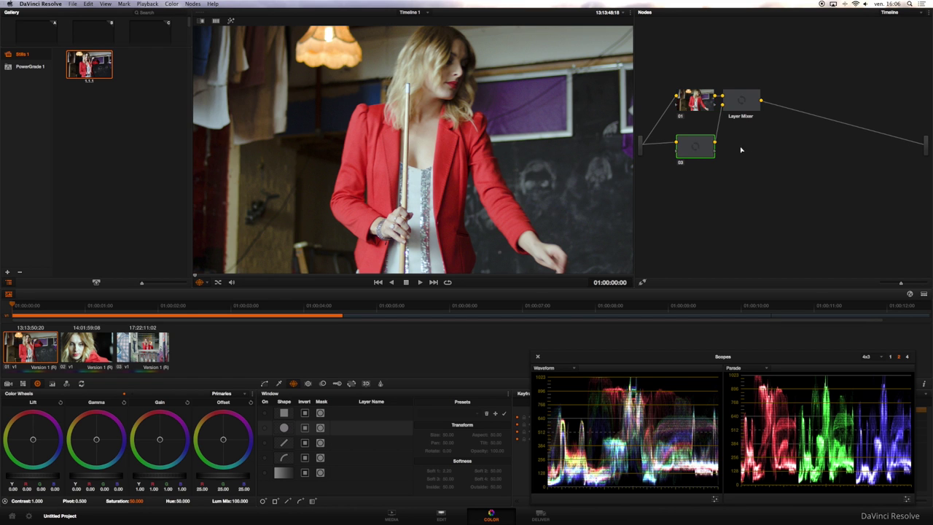
left_click_drag(763, 119, 784, 126)
mouse_move(694, 103)
left_mouse_down()
mouse_move(695, 116)
mouse_move(692, 76)
left_mouse_up()
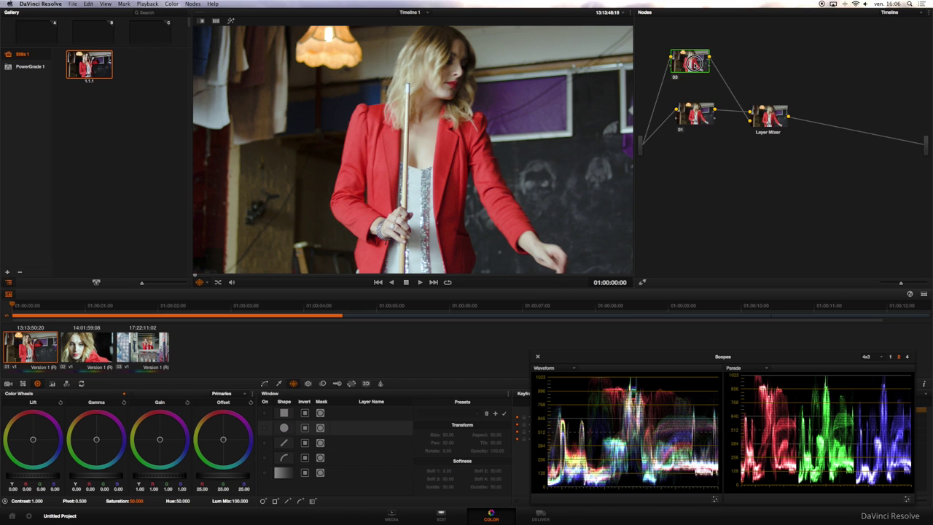
left_click_drag(695, 113, 696, 146)
left_click_drag(767, 116, 777, 114)
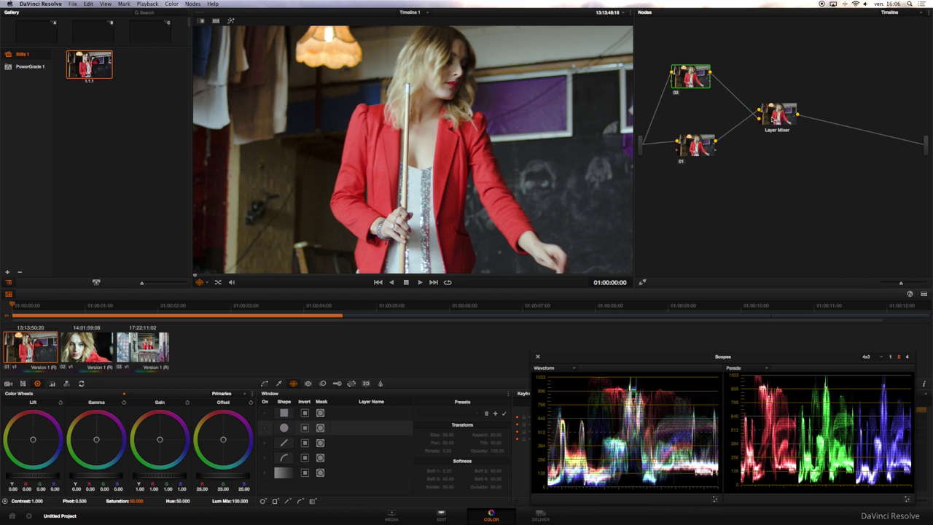
left_click_drag(693, 77, 699, 106)
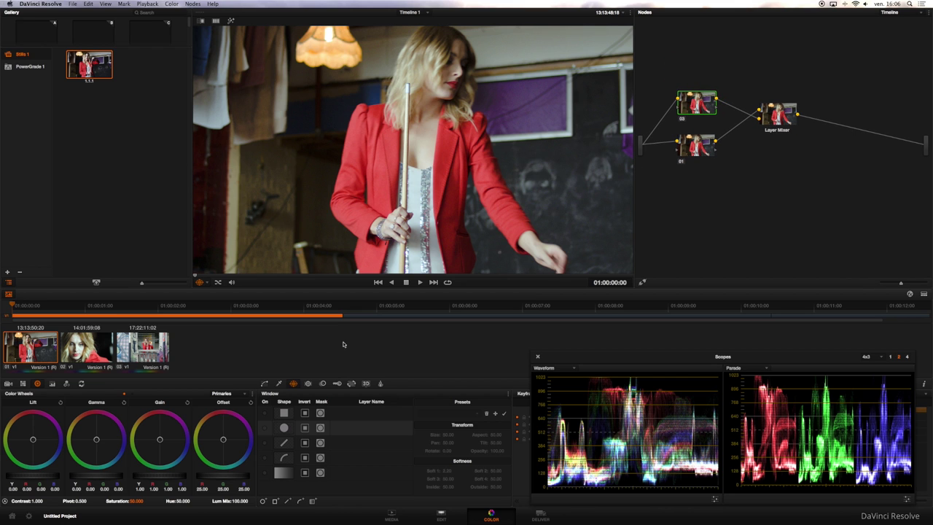
Cut node 03's saturation to about 20, then select the Layer Mixer
left_click_drag(132, 506, 78, 502)
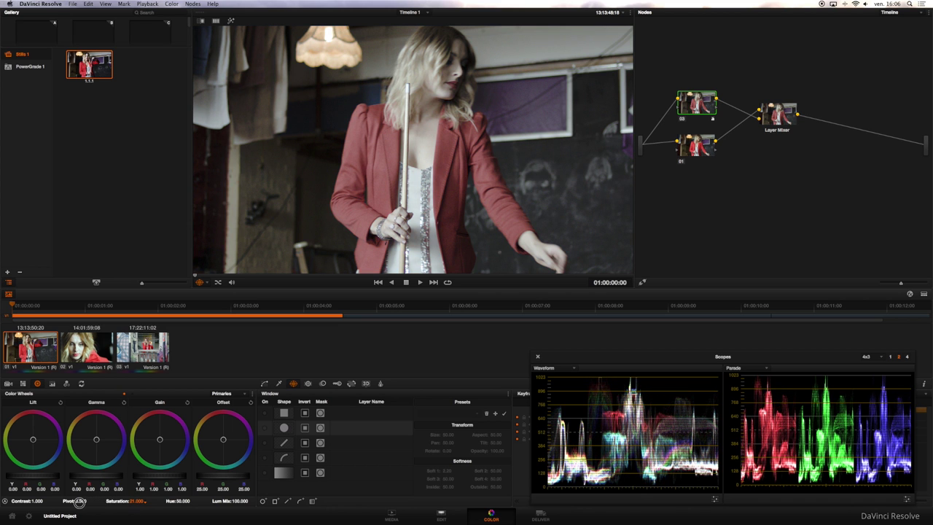
left_click_drag(77, 502, 77, 502)
left_click(783, 117)
Set the Layer Mixer's composite mode to Overlay
right_click(785, 119)
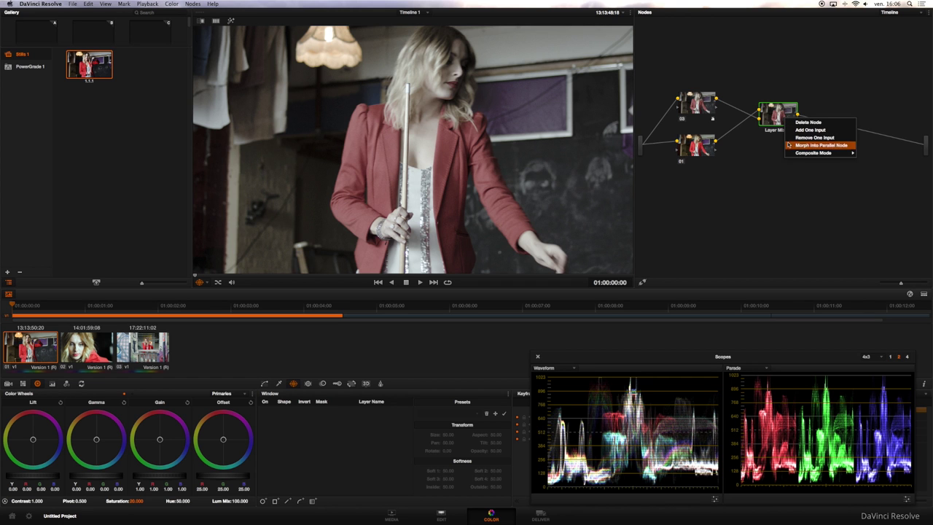
mouse_move(796, 153)
left_click(868, 200)
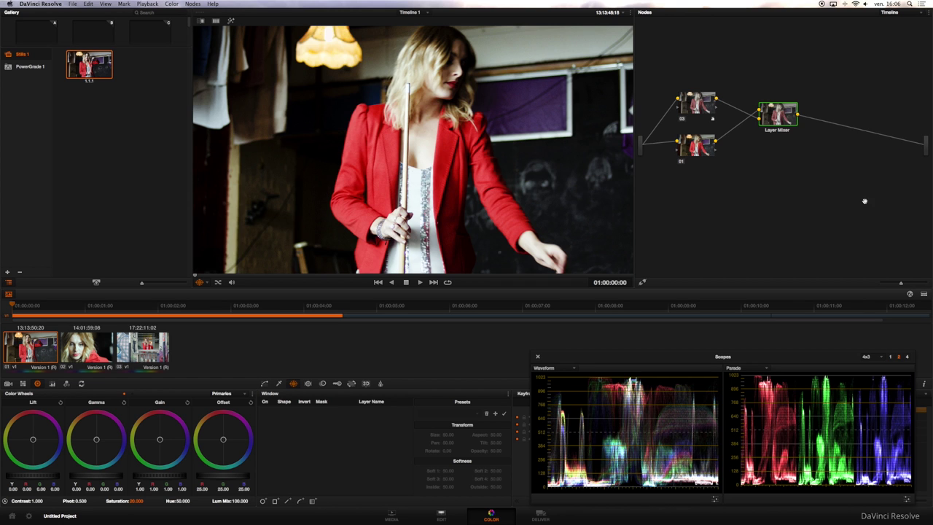
Raise lift to about 0.05 and lower gain on node 01 (0.89) and node 03 (0.95)
left_click(696, 149)
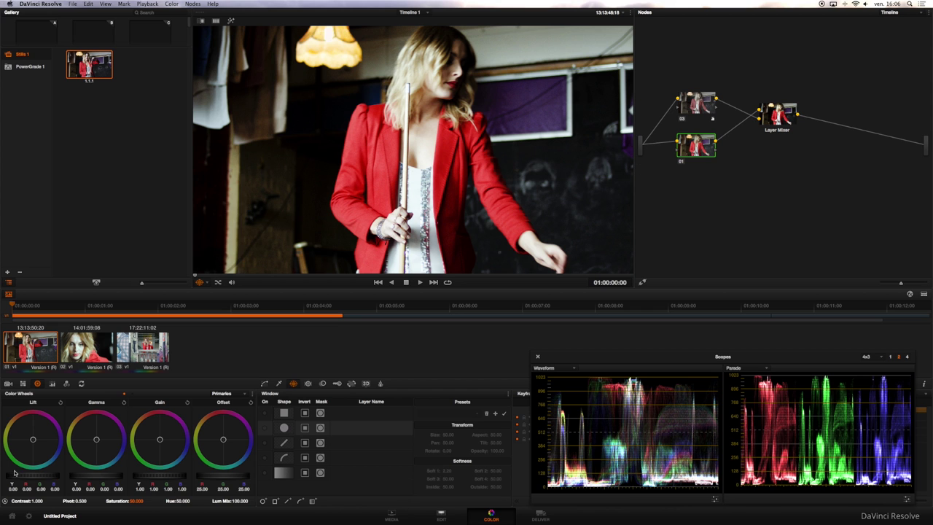
left_click_drag(21, 477, 69, 477)
left_click_drag(170, 478, 125, 478)
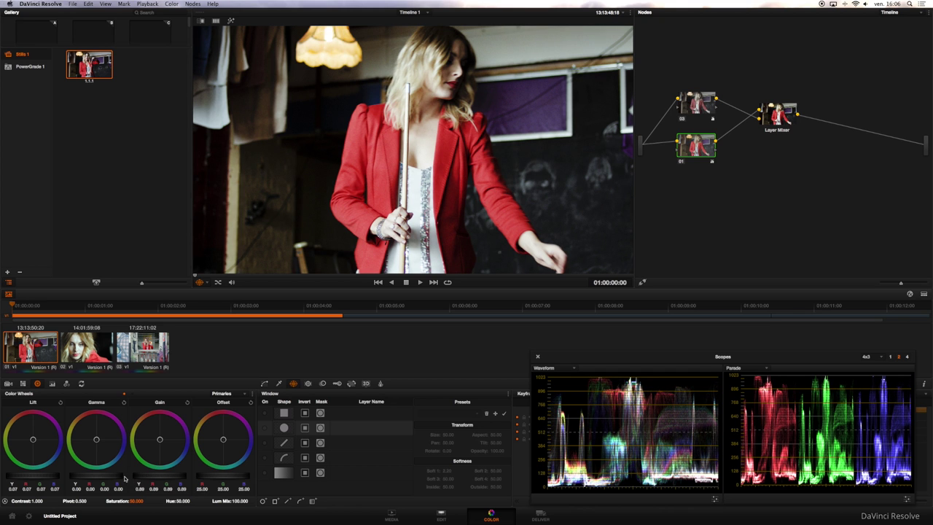
left_click(697, 108)
left_click_drag(43, 476, 80, 477)
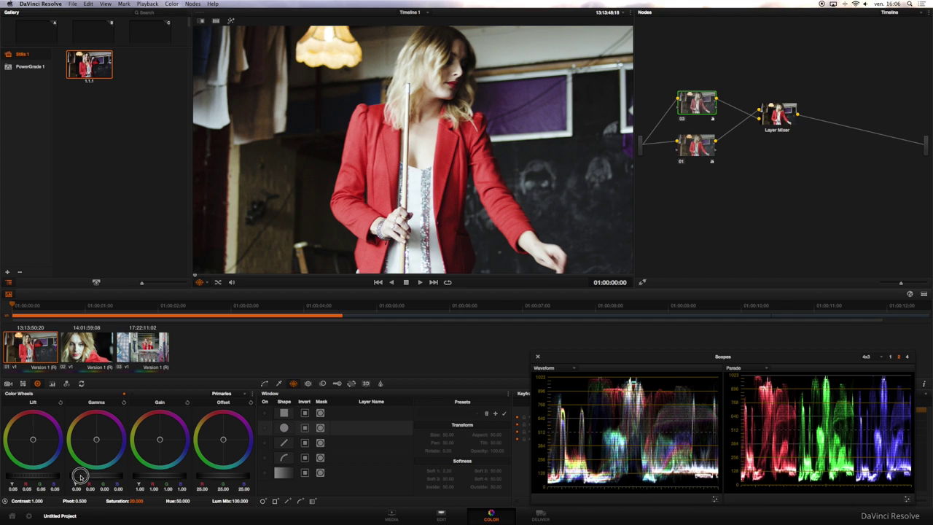
left_click_drag(161, 478, 125, 478)
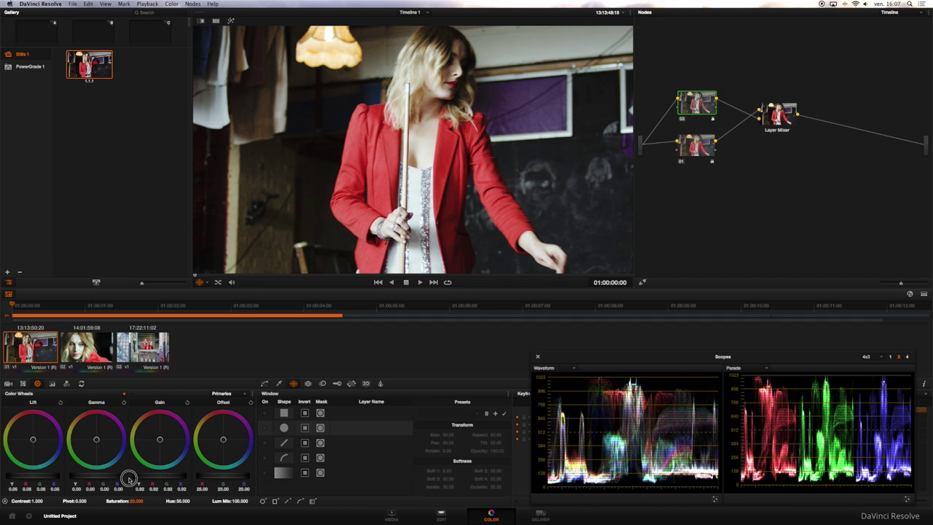
left_click(704, 145)
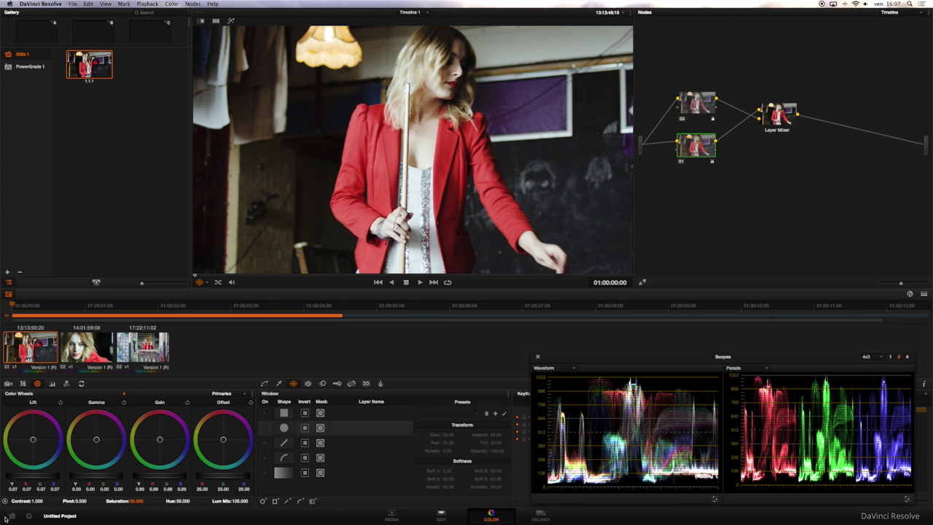
left_click_drag(34, 478, 24, 478)
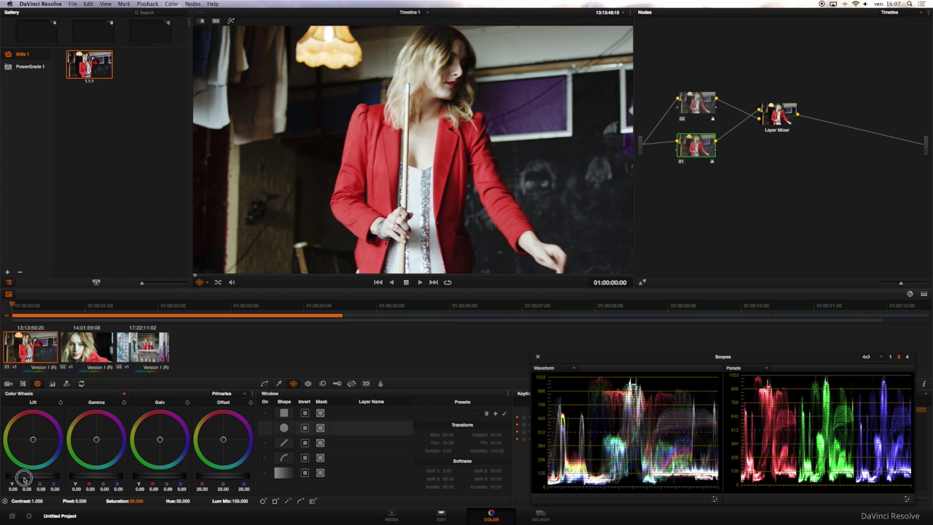
left_click_drag(91, 304, 179, 307)
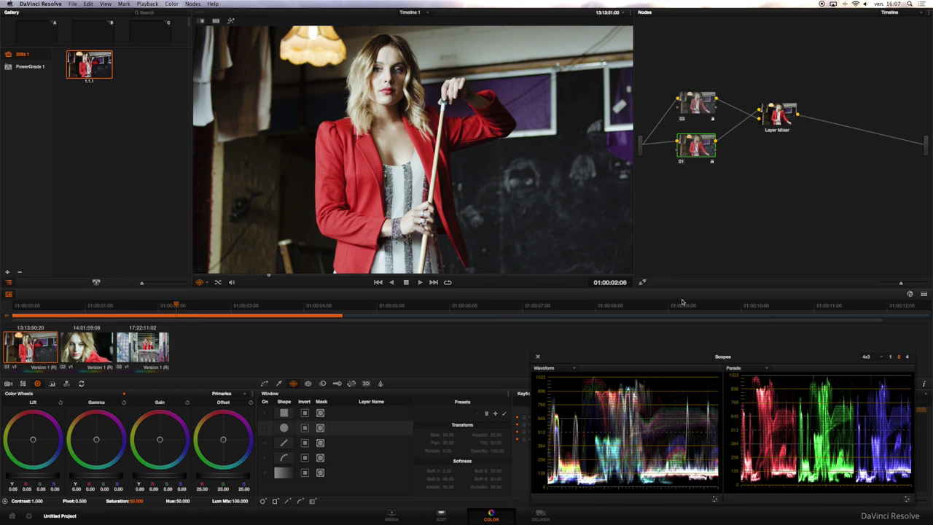
Nudge the Layer Mixer, then click through clips 01–03 to compare the timeline look
left_click_drag(777, 115, 778, 126)
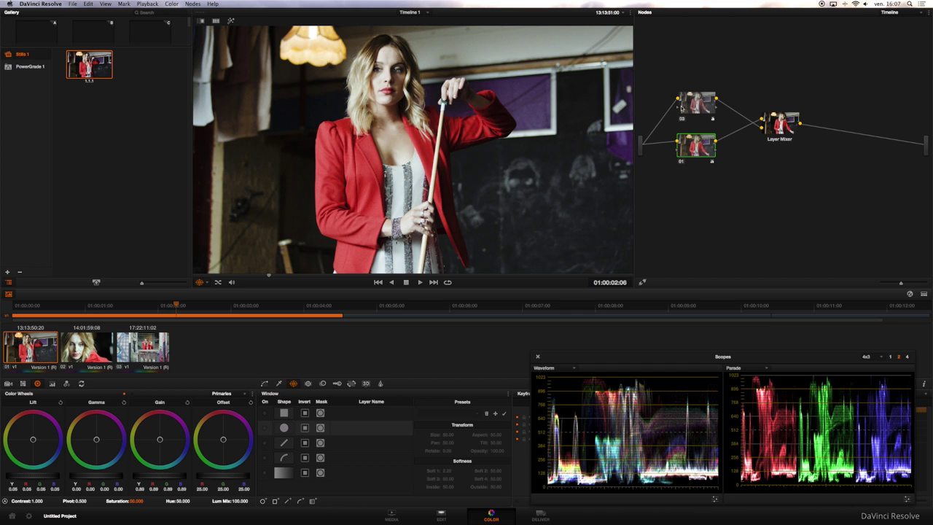
left_click(99, 353)
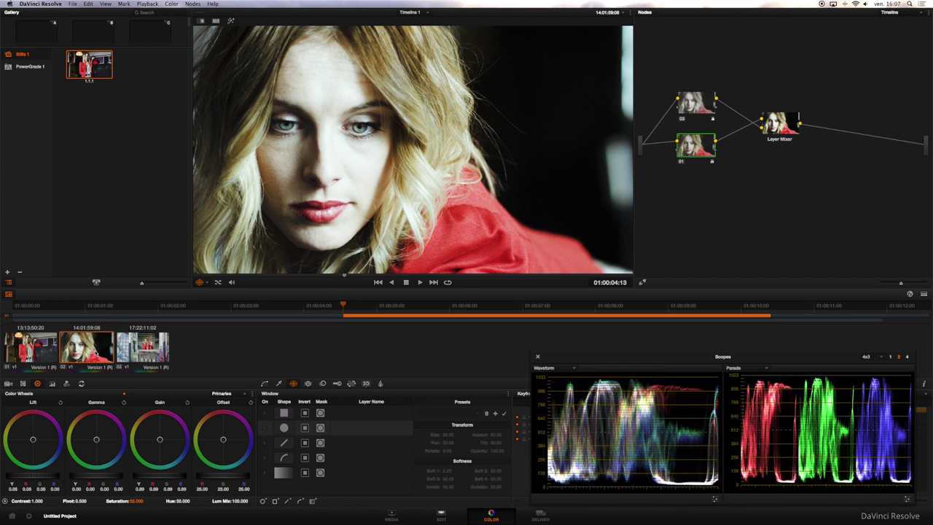
left_click(149, 349)
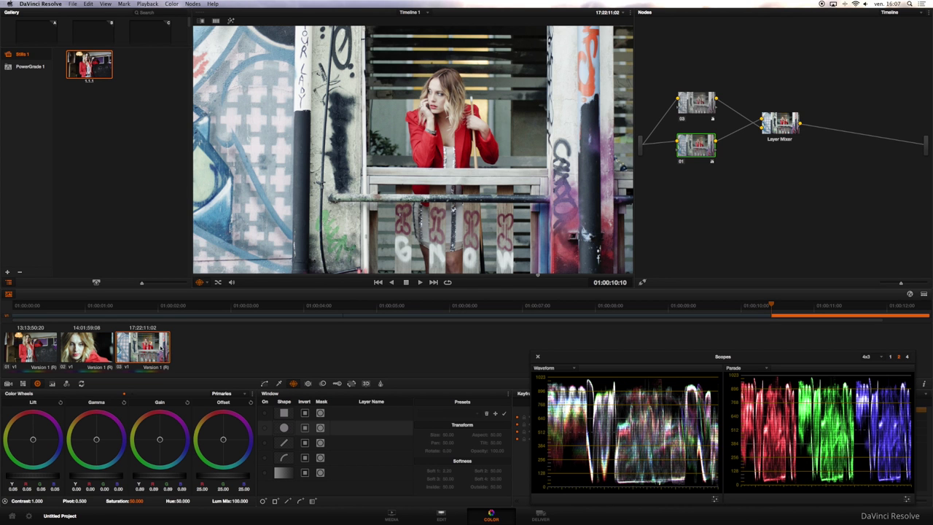
left_click(89, 349)
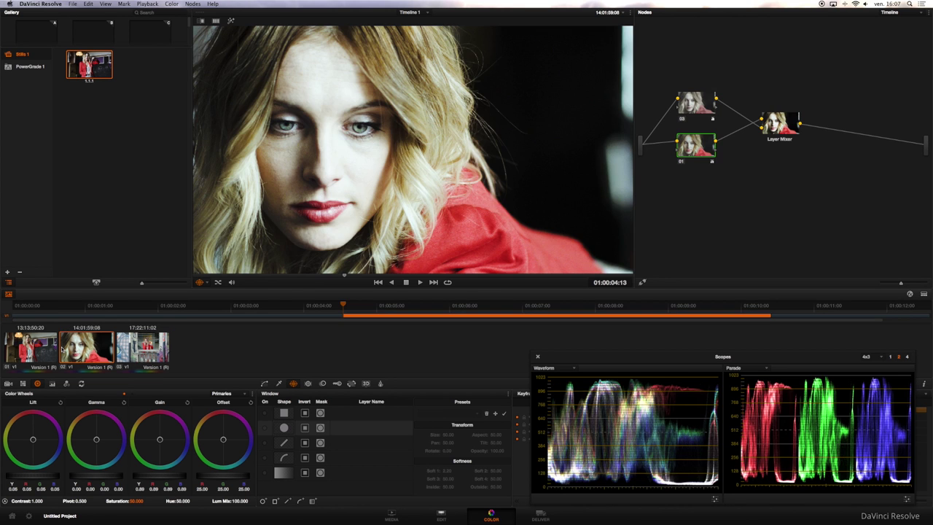
left_click(36, 352)
left_click(64, 350)
left_click(145, 349)
left_click(31, 349)
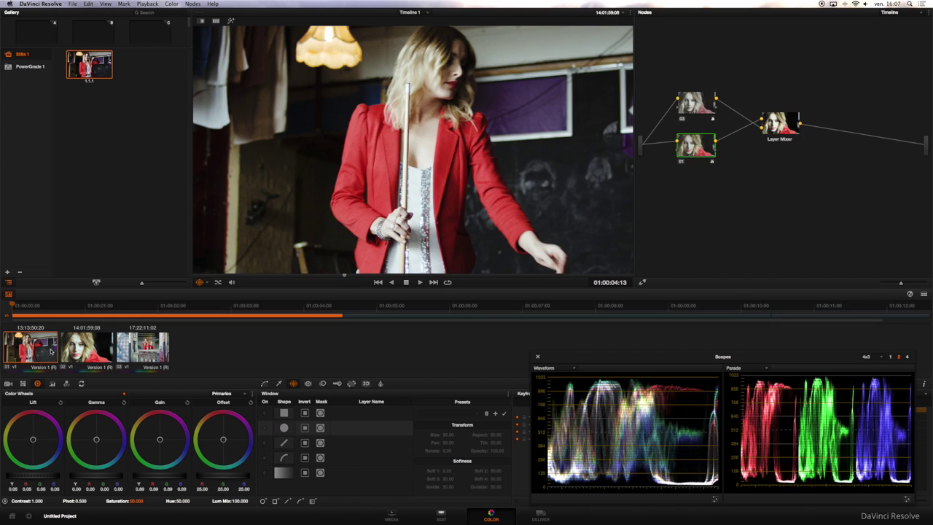
left_click(86, 349)
Select graffiti clip 03 and show its own Clip node graph
left_click(146, 348)
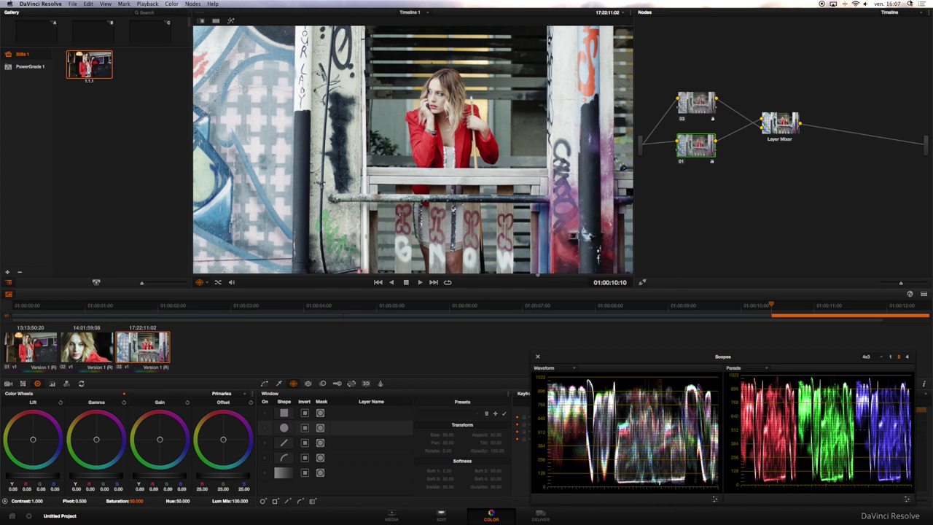
left_click(890, 12)
left_click(897, 21)
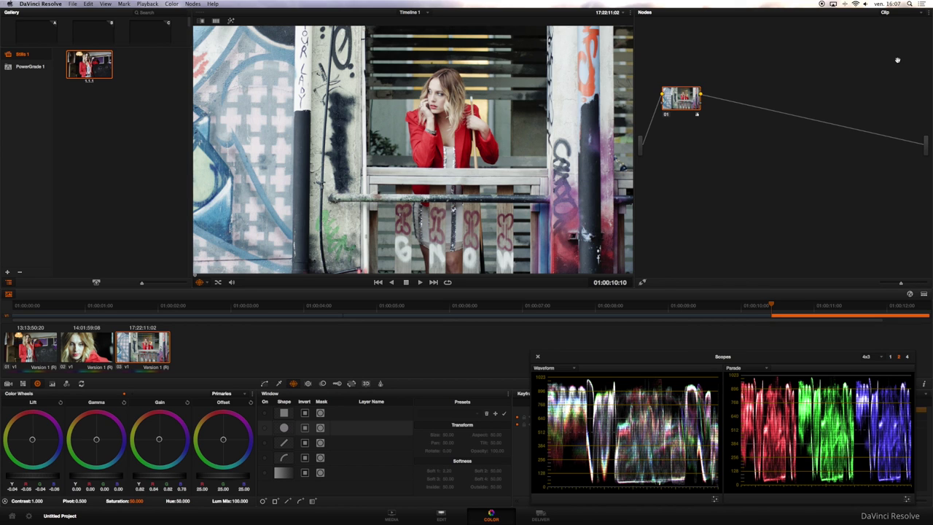
left_click(913, 13)
left_click(901, 26)
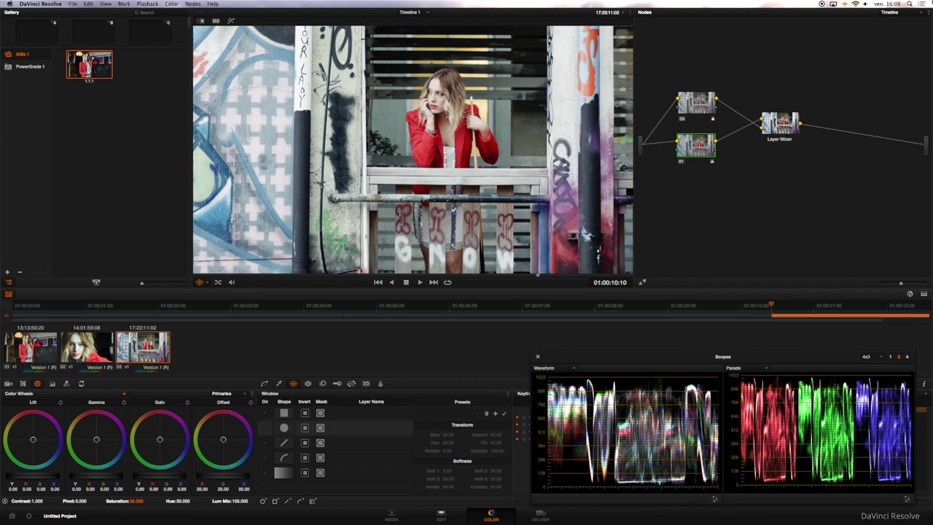
left_click(897, 13)
left_click(895, 21)
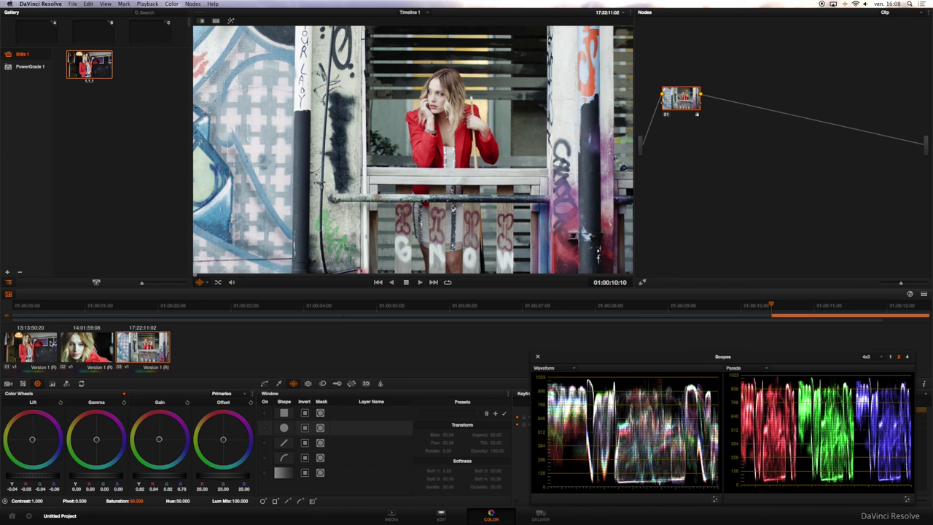
Add serial node 02 after node 01 and label it 'shape'
left_click_drag(682, 104, 742, 95)
key("alt+s")
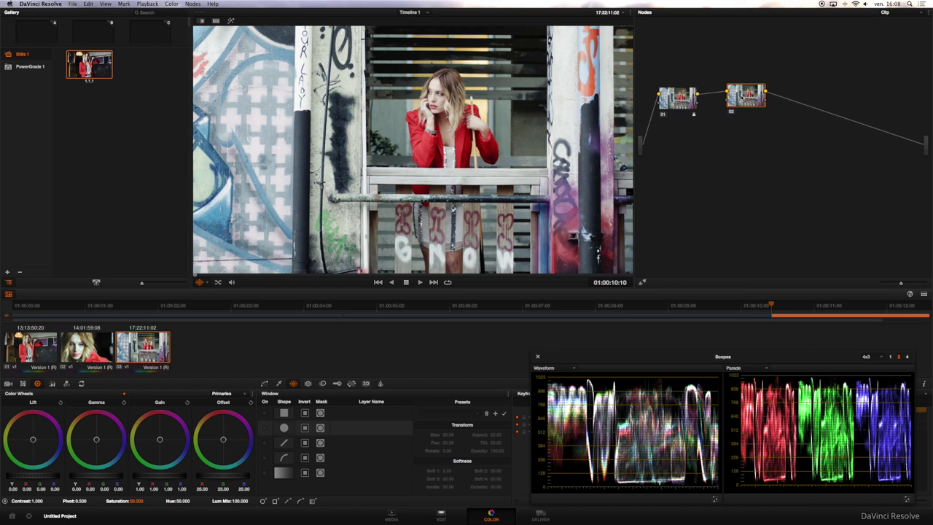
right_click(742, 95)
left_click(759, 102)
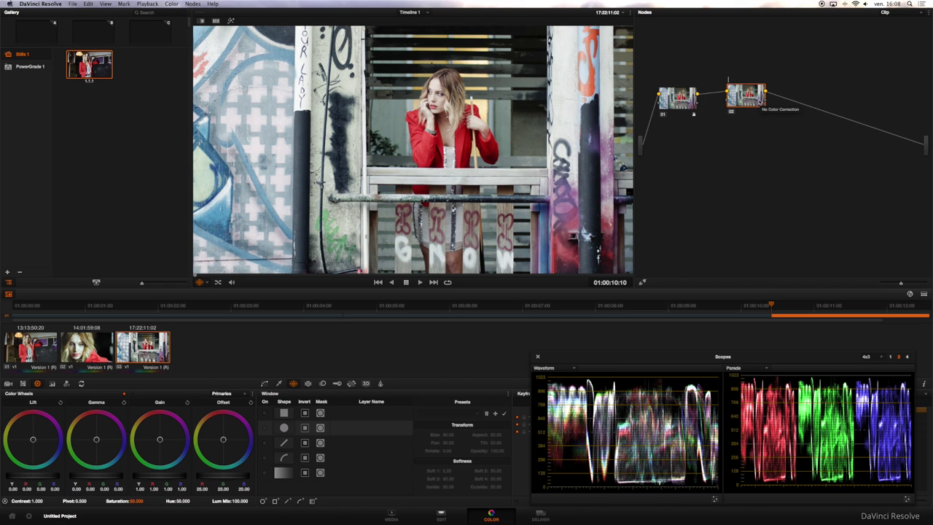
type("shape")
left_click(721, 147)
Give node 02 a softened gradient window rotated to about 180° and lowered near the image bottom
left_click(267, 428)
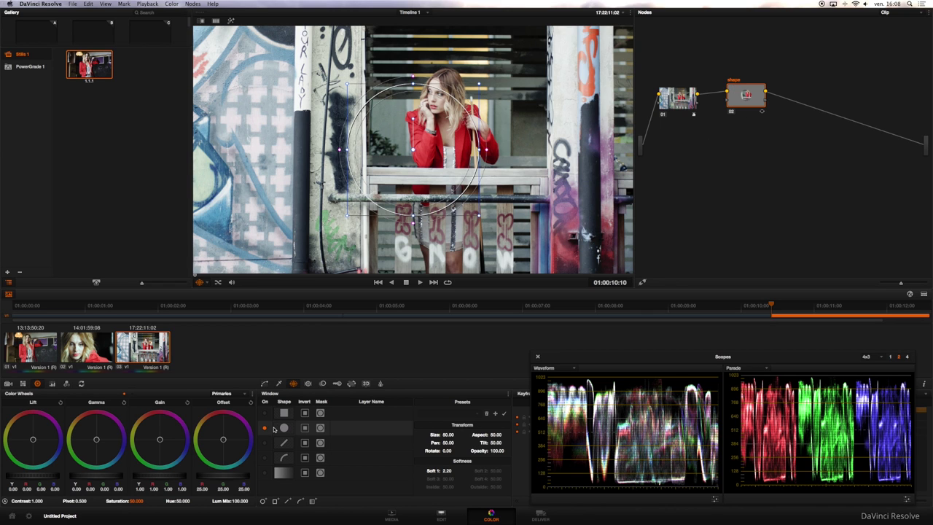
left_click(265, 472)
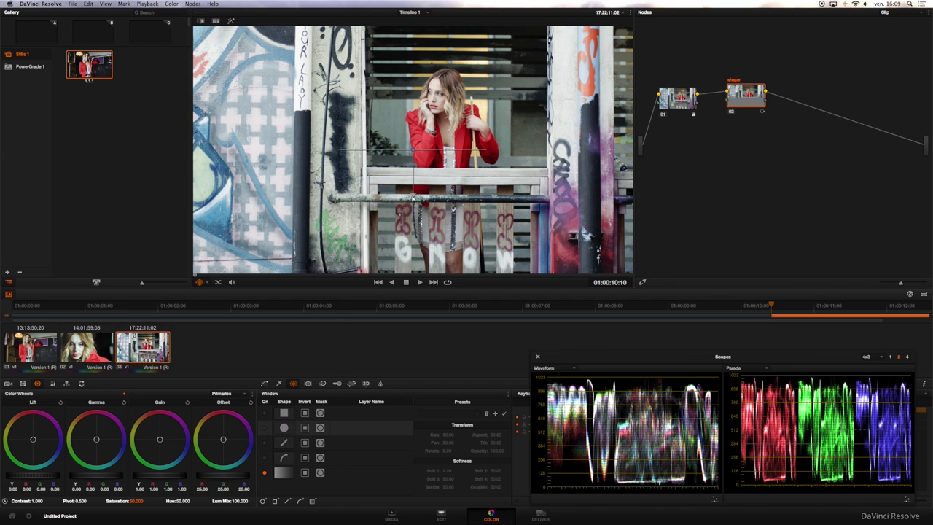
left_click(360, 188)
left_click_drag(359, 188, 412, 34)
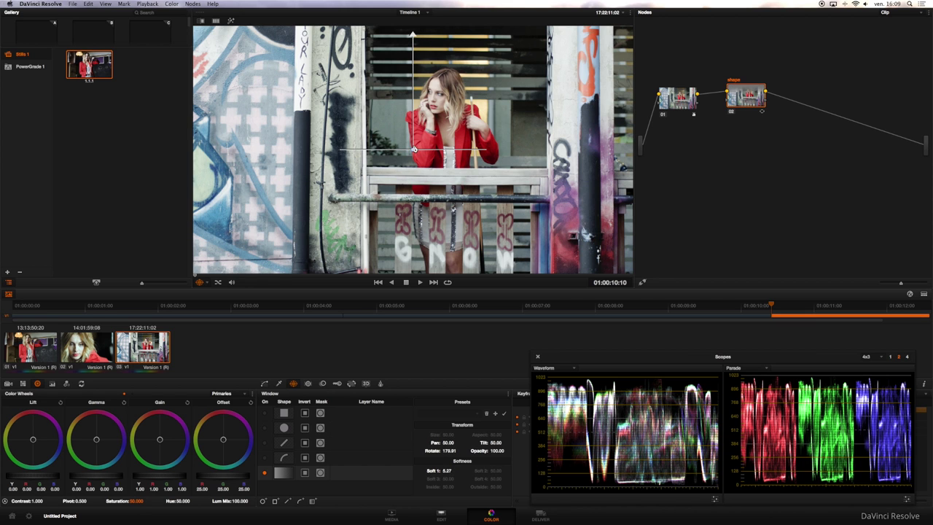
left_click_drag(414, 151, 409, 275)
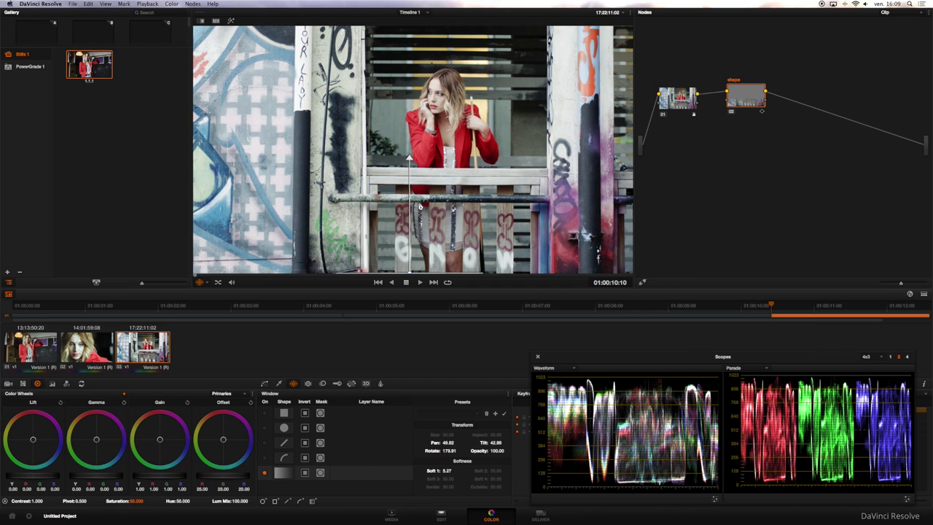
Set the shape node's Blur Radius to 0.73 inside the gradient mask
left_click(325, 384)
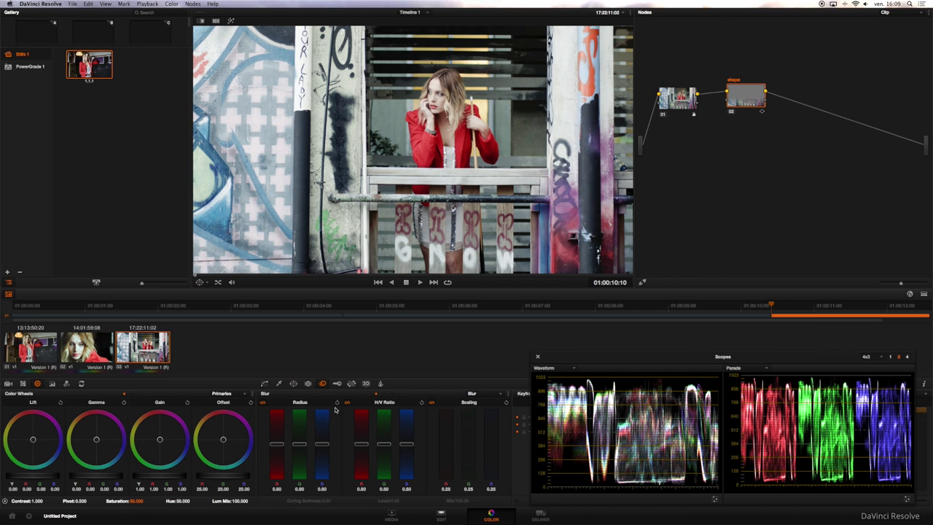
left_click_drag(322, 443, 320, 428)
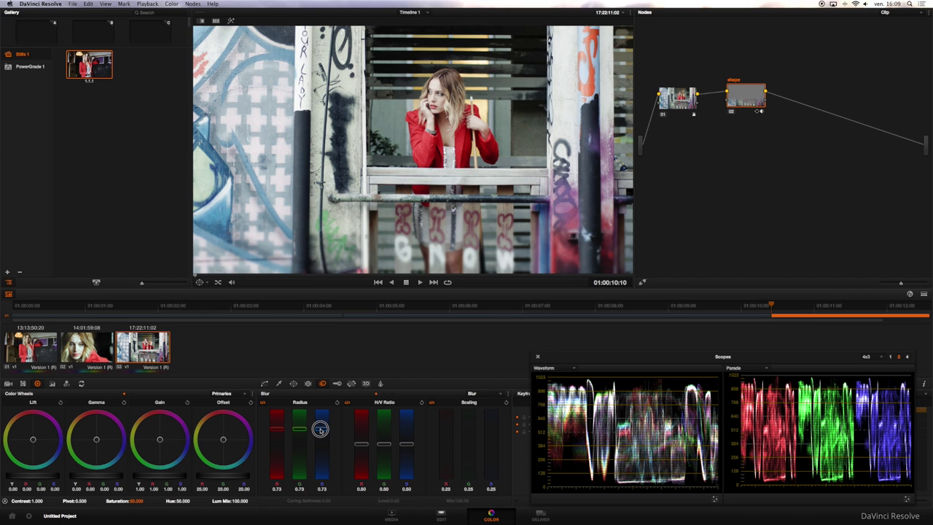
left_click_drag(320, 429, 321, 429)
left_click(342, 384)
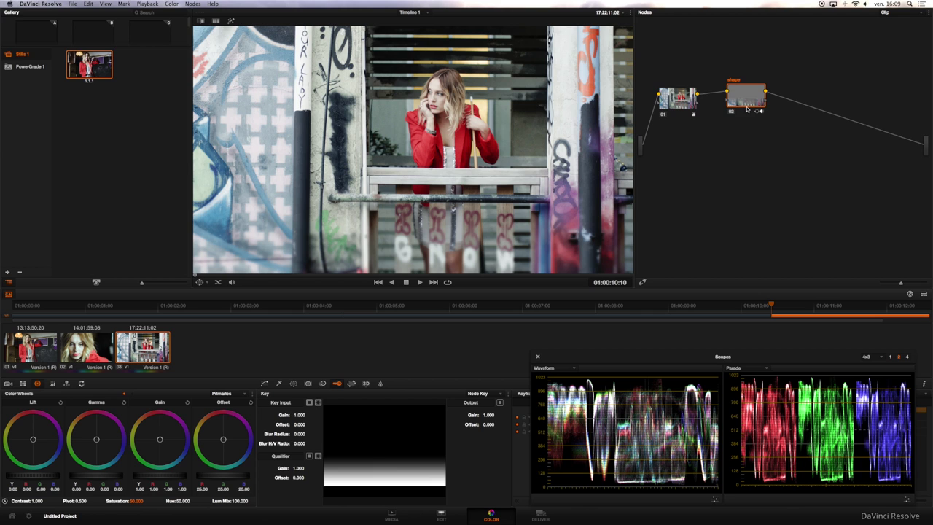
Add parallel node 04 beside the shape node and spread out node 04 and the Parallel mixer
left_click_drag(746, 102, 737, 102)
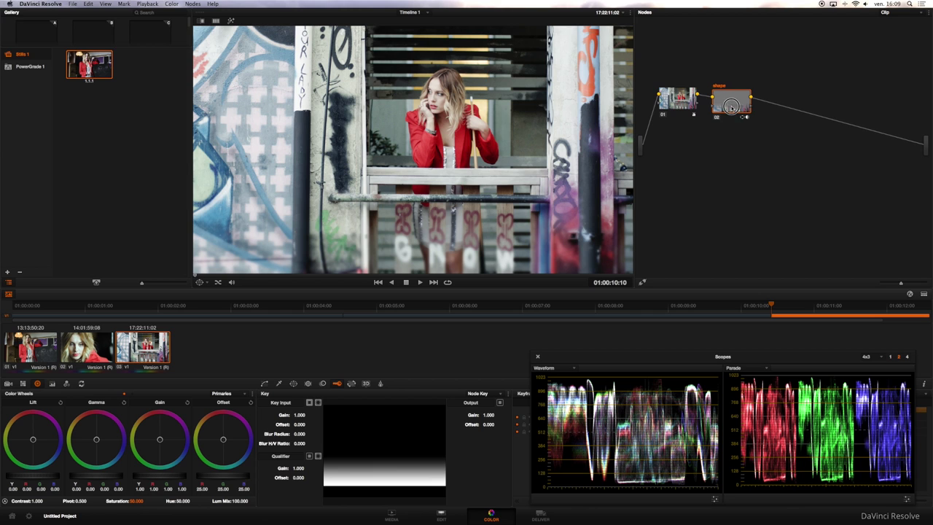
left_click(193, 4)
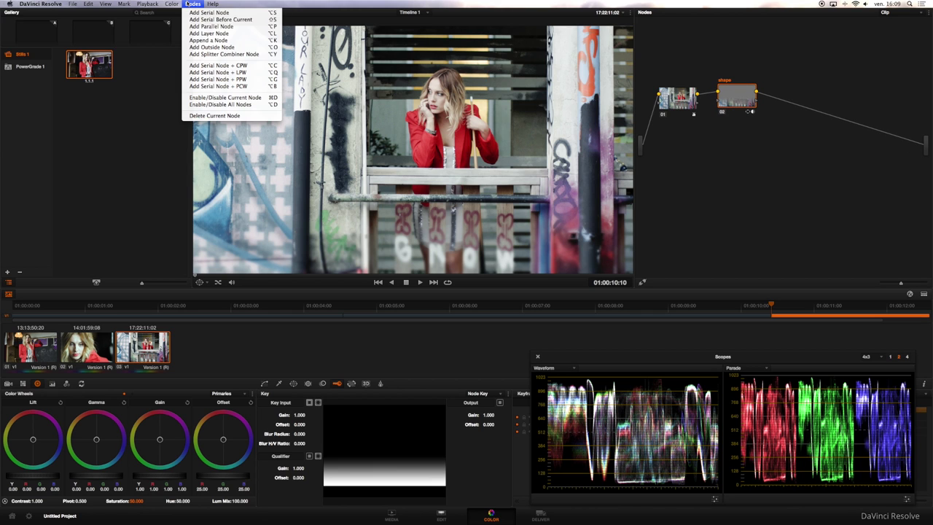
left_click(219, 26)
left_click_drag(786, 95, 805, 94)
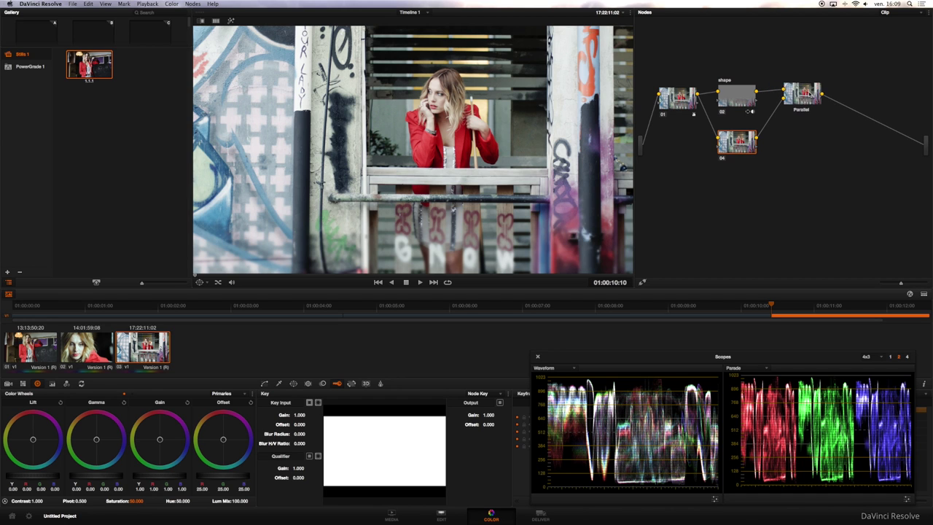
left_click_drag(740, 150, 758, 155)
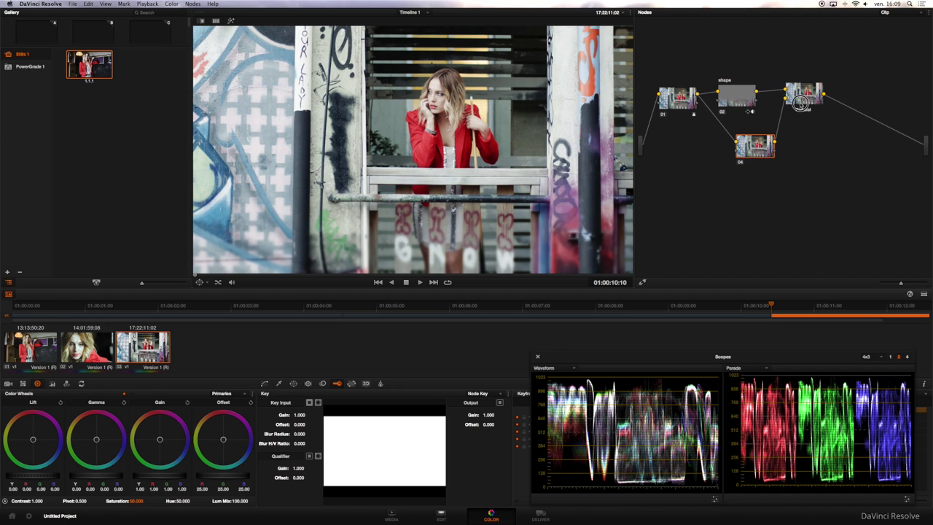
left_click_drag(786, 109, 802, 110)
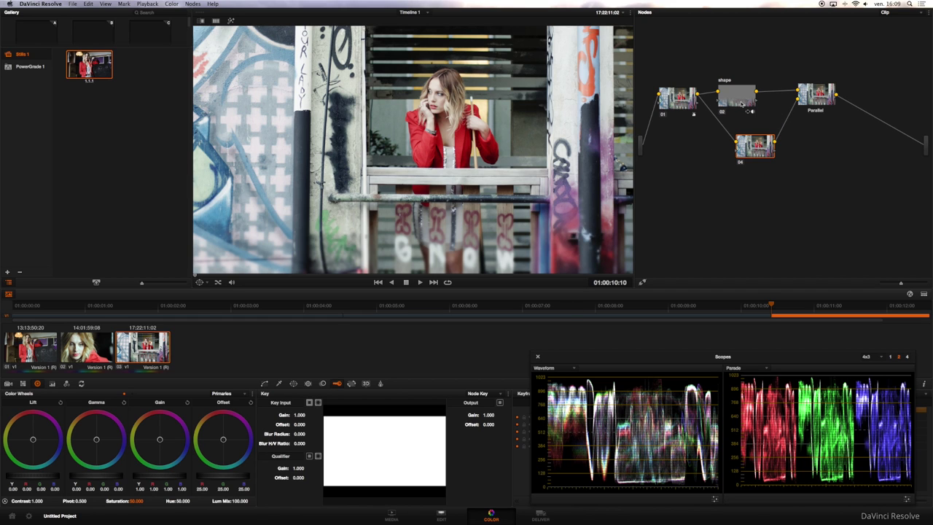
Connect the shape node's key output to node 04's key input and select node 04
left_click(738, 97)
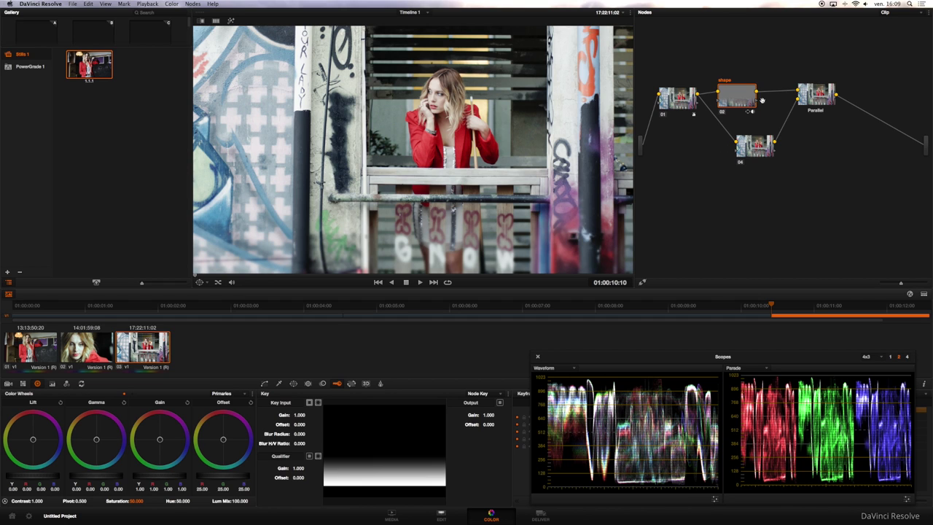
left_click(735, 150)
left_click_drag(725, 143, 752, 111)
left_click(755, 145)
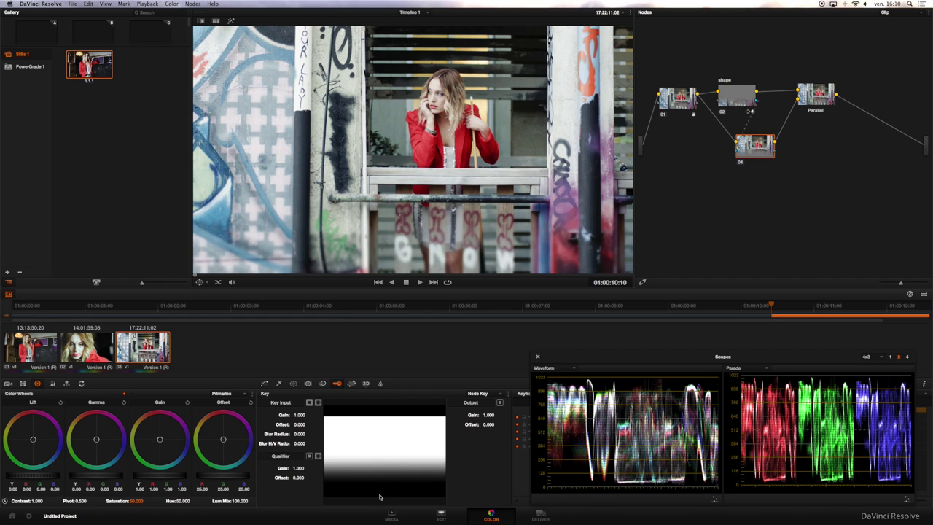
Switch node 04's blur mode to Sharpen with radius about 0.43 and set saturation to 0
left_click(323, 384)
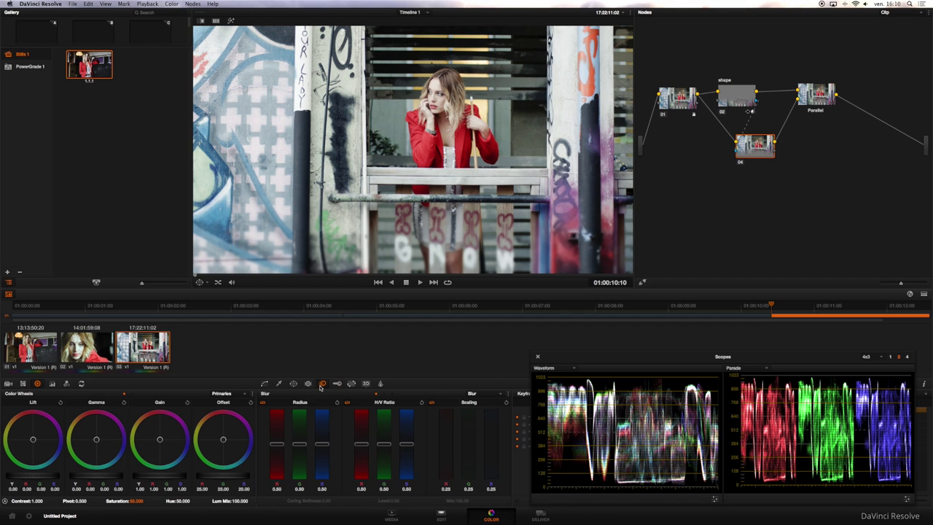
left_click(497, 395)
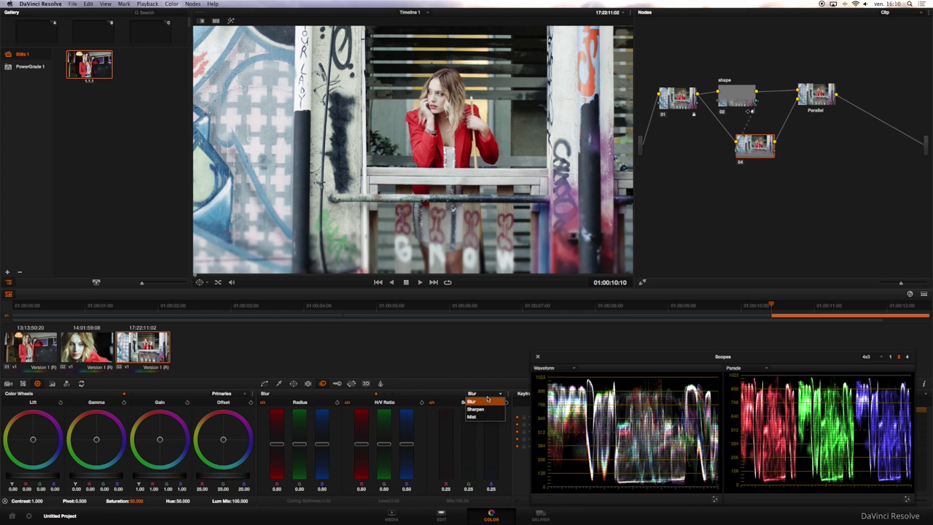
left_click(470, 408)
left_click_drag(324, 447, 323, 451)
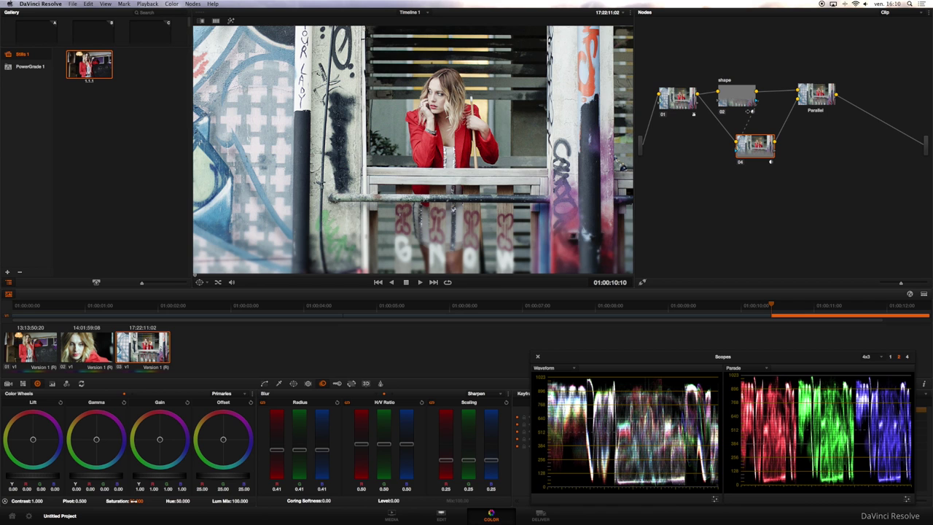
left_click_drag(132, 501, 13, 502)
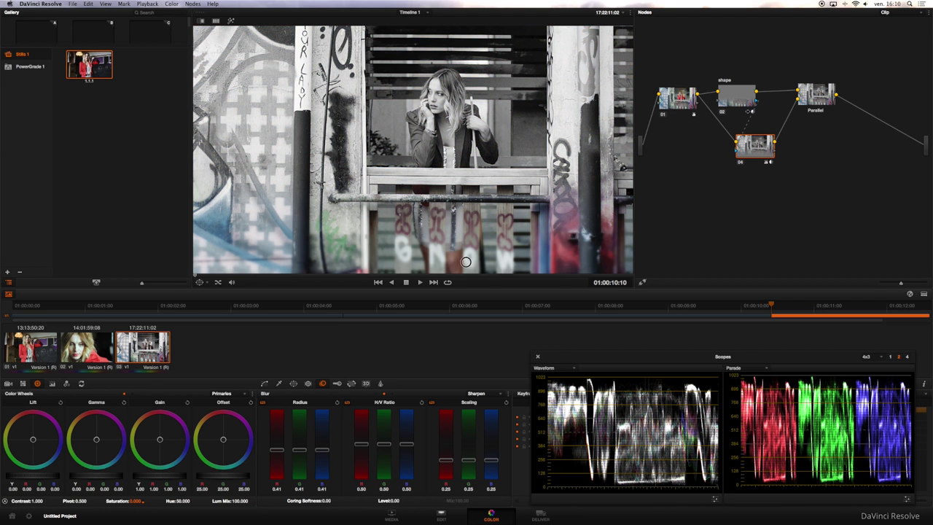
left_click_drag(278, 449, 277, 448)
Review the shape node, shift node 04 slightly left, and switch to pool-hall clip 01
left_click(743, 98)
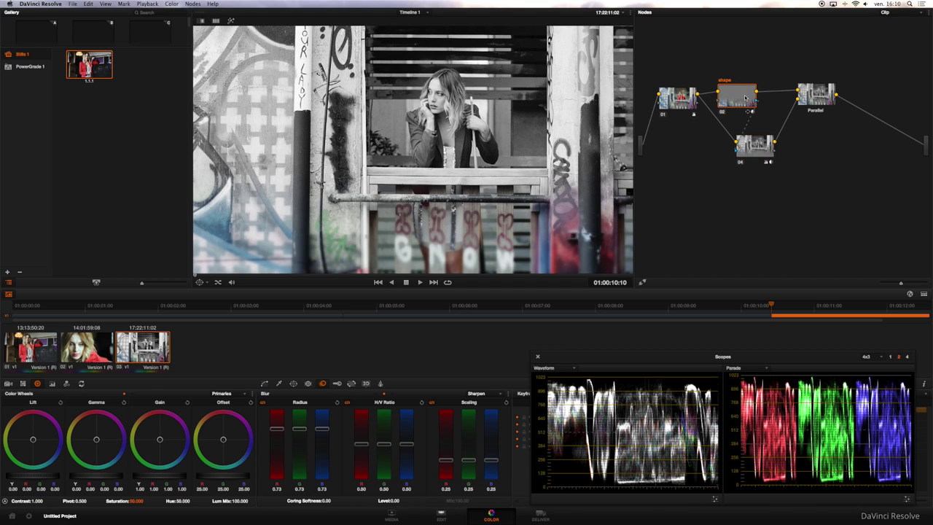
left_click_drag(759, 144, 746, 145)
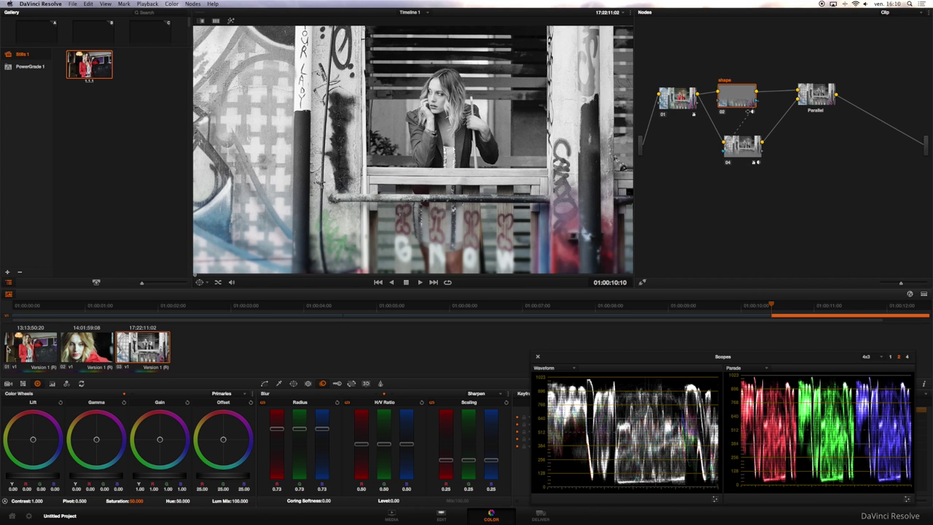
left_click(31, 350)
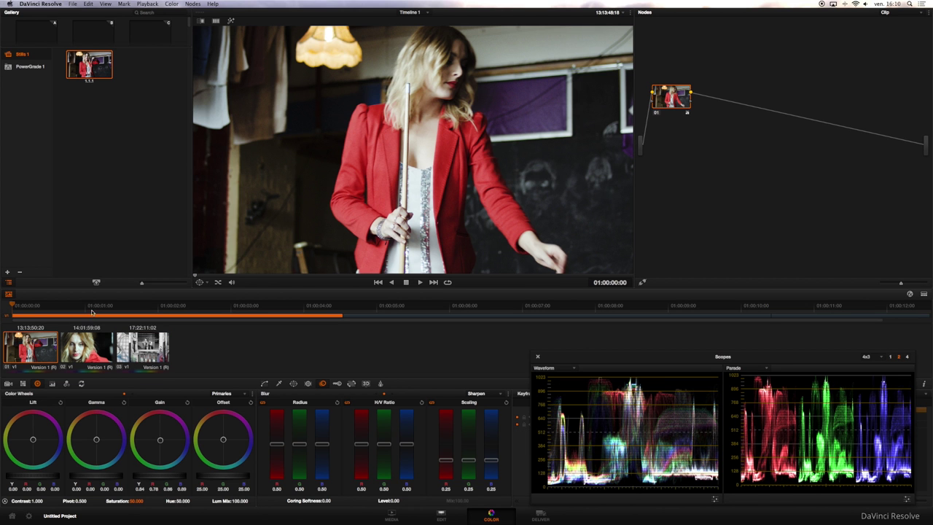
Try a circle window around the woman's face on node 01 near 01:00:01:20, then turn it off
left_click(146, 306)
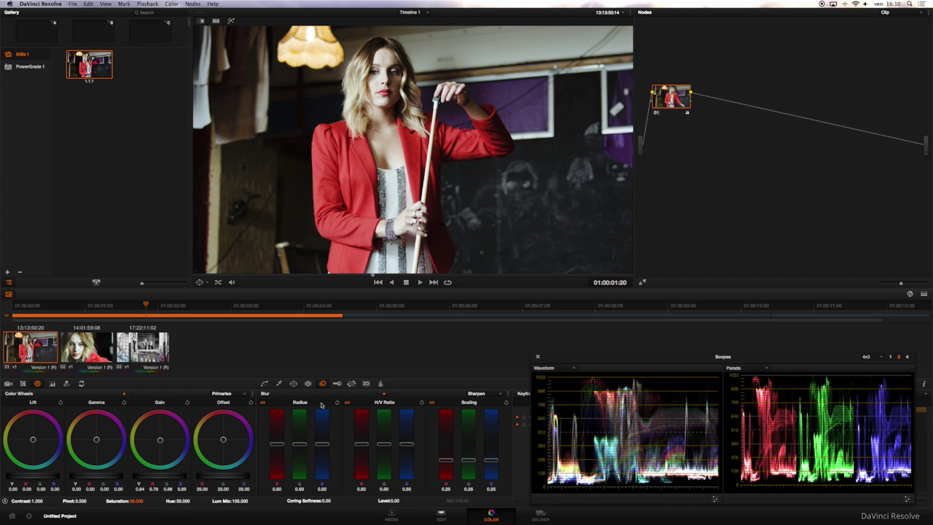
left_click(294, 384)
left_click(268, 429)
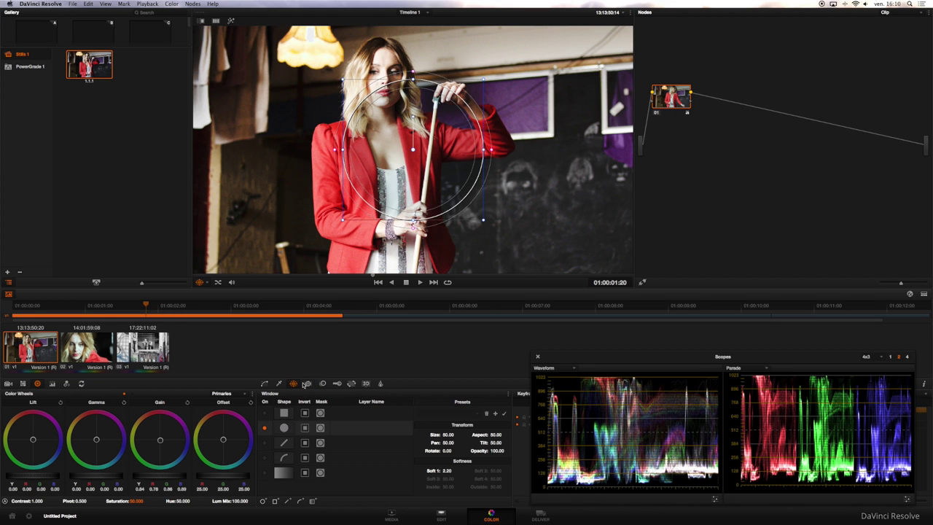
left_click_drag(416, 188, 372, 122)
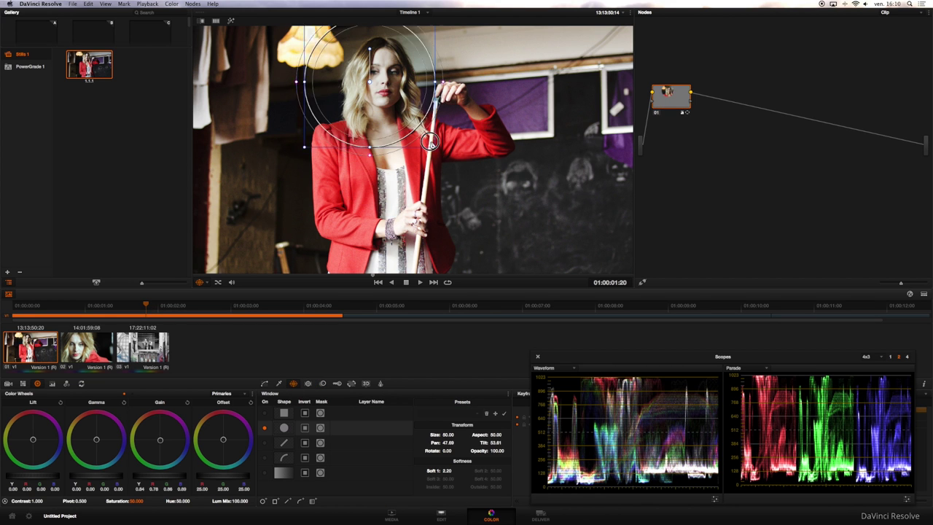
left_click_drag(430, 142, 382, 91)
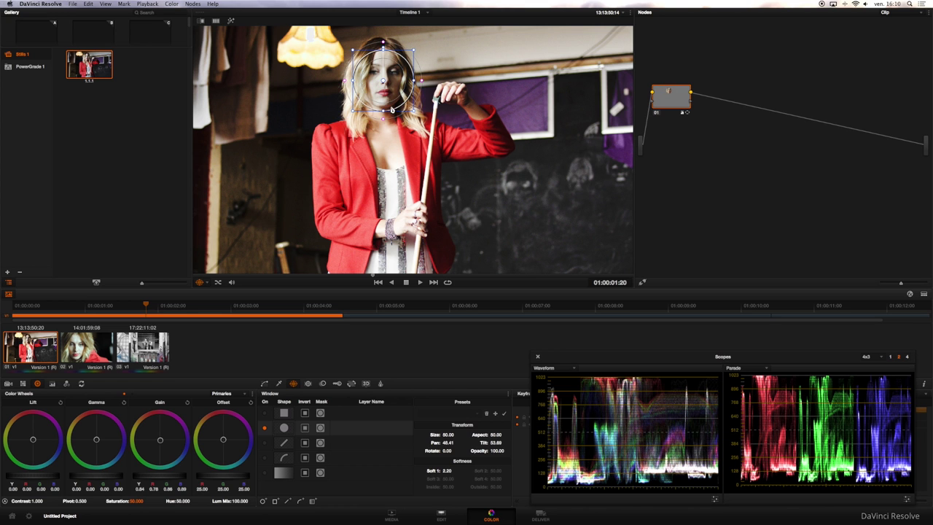
left_click(265, 428)
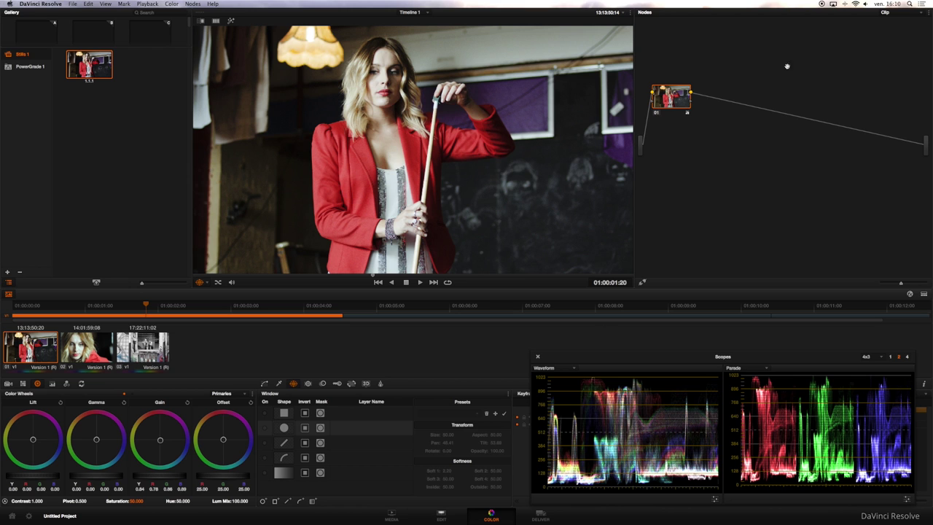
Add serial node 02 and fit a circle window tightly around her face
key("alt+s")
left_click_drag(721, 95, 747, 96)
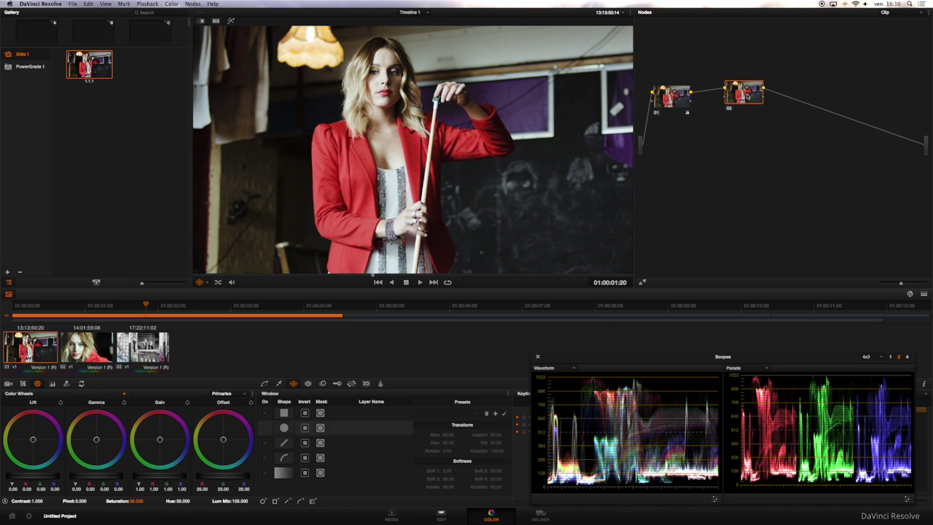
left_click(265, 428)
left_click_drag(423, 157, 399, 100)
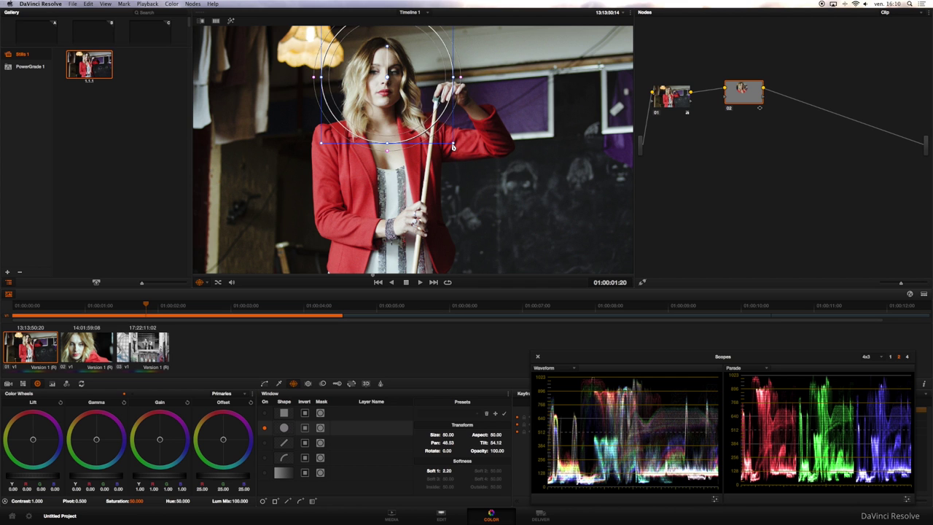
mouse_move(458, 150)
left_mouse_down()
mouse_move(408, 108)
mouse_move(384, 115)
left_mouse_up()
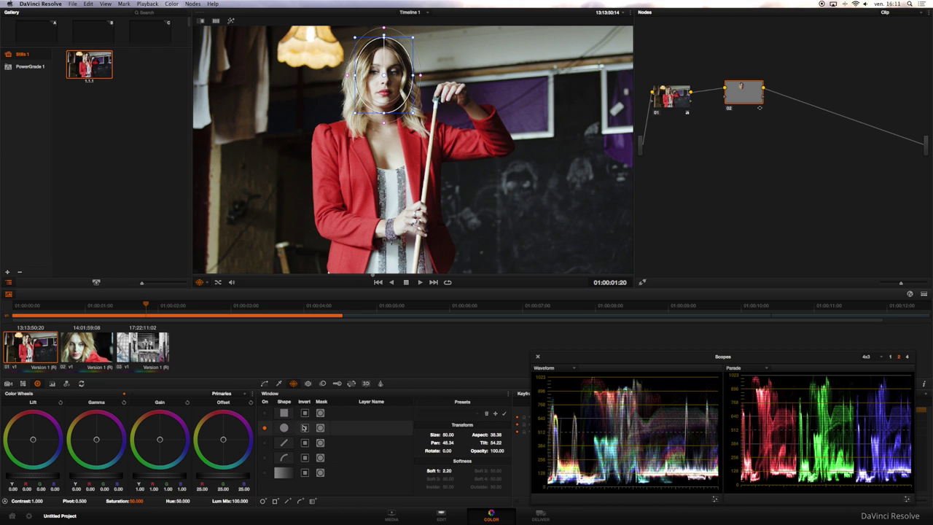
left_click(312, 386)
Track the face window forward and in reverse, then scrub the clip to confirm it stays on her face
left_click(306, 431)
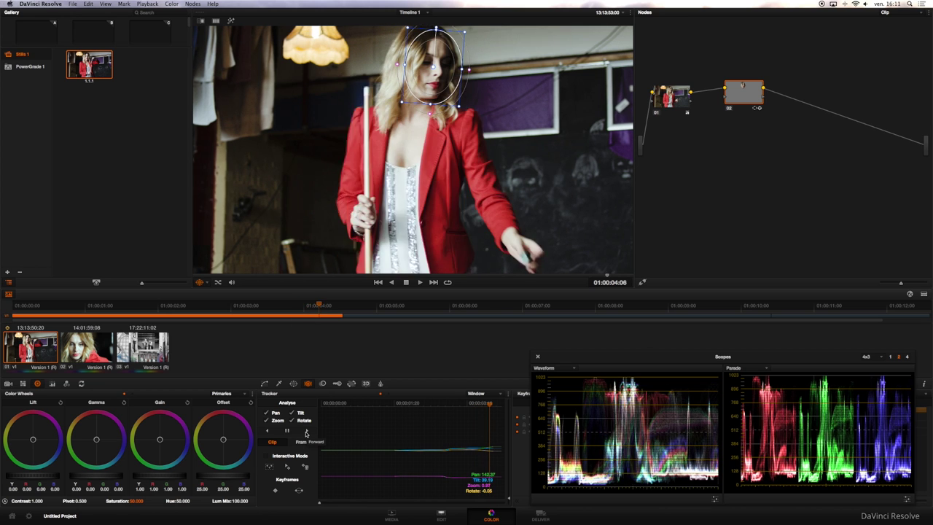
left_click(396, 406)
left_click(269, 431)
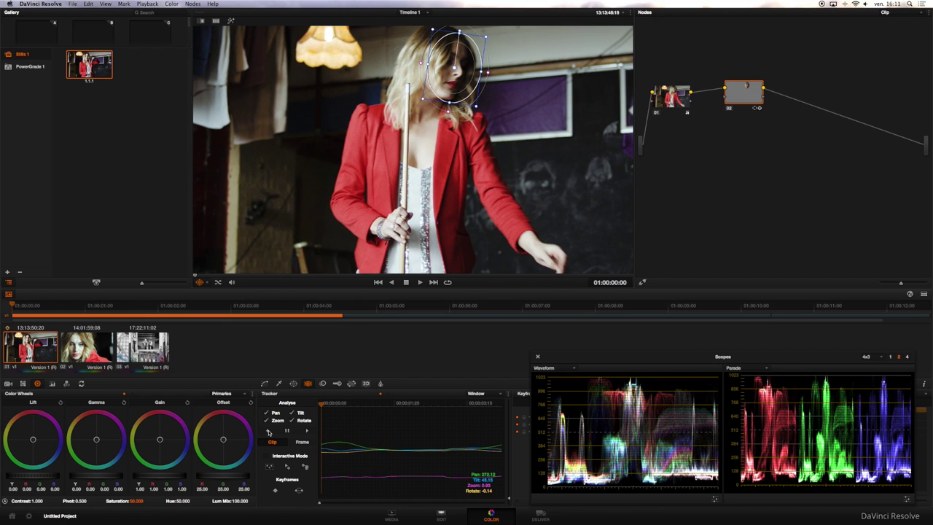
left_click(337, 403)
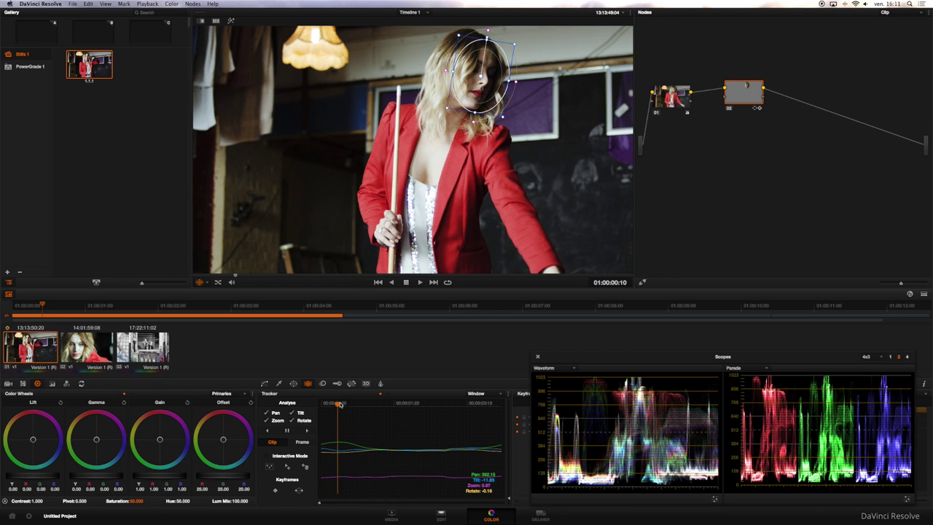
left_click(340, 404)
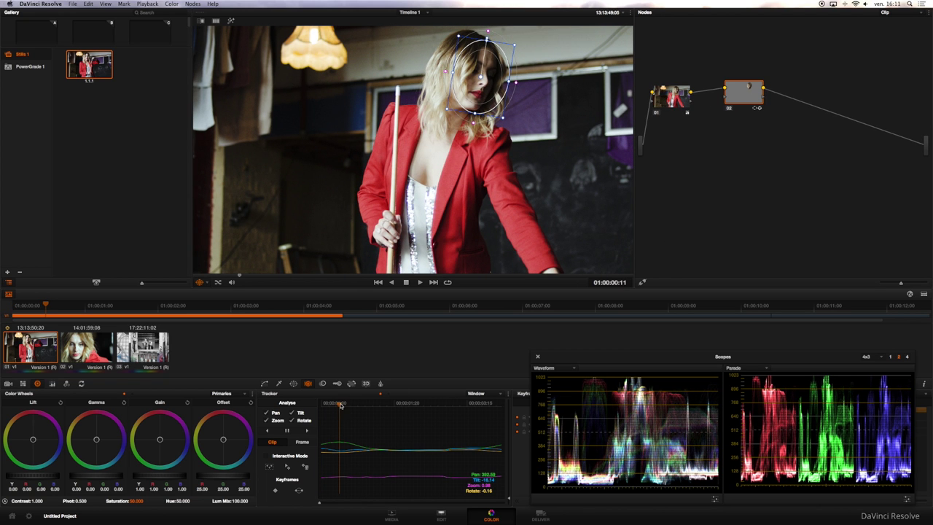
left_click_drag(375, 402, 397, 403)
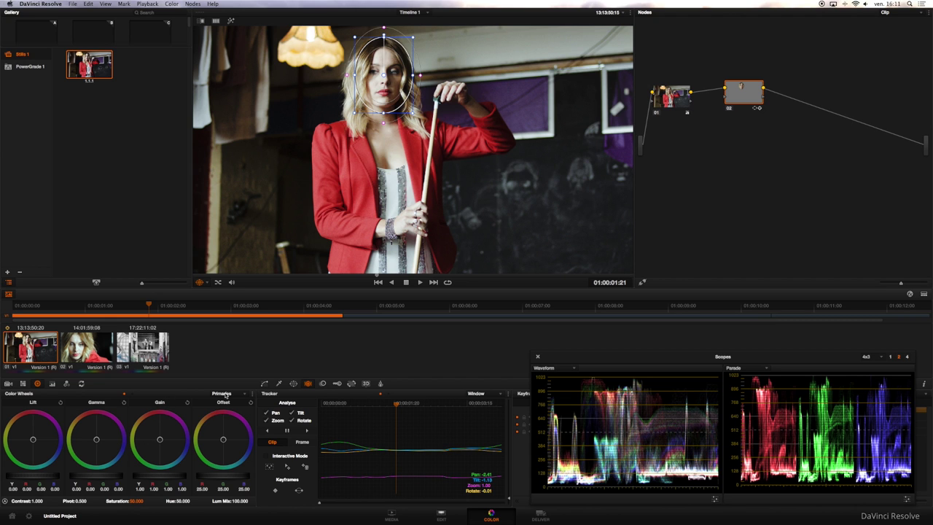
Redden the tracked face with RGB Mixer Red Output at 1.86, then add parallel node 04
left_click(51, 383)
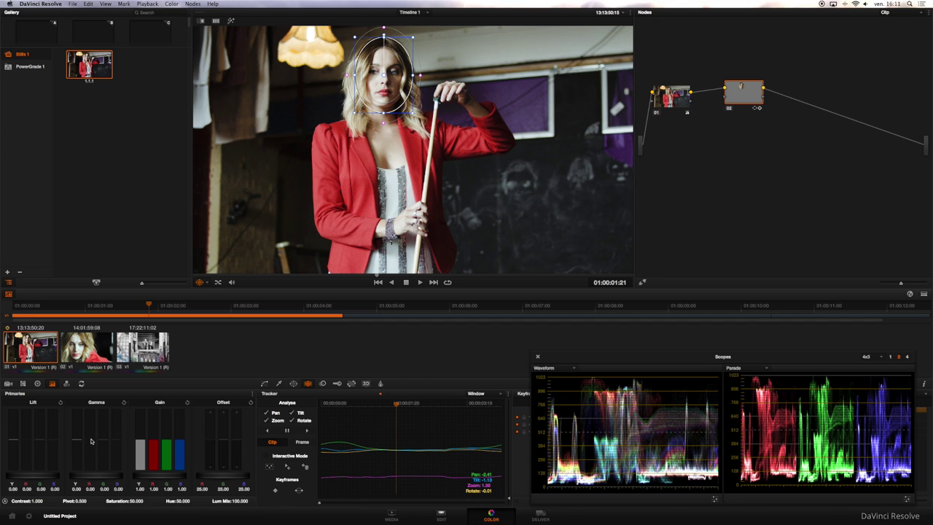
left_click(66, 384)
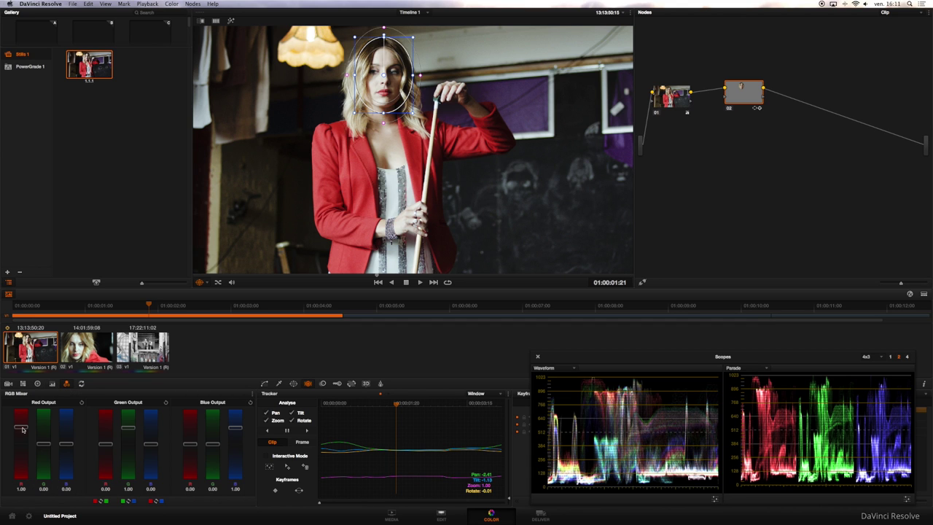
left_click_drag(22, 430, 24, 416)
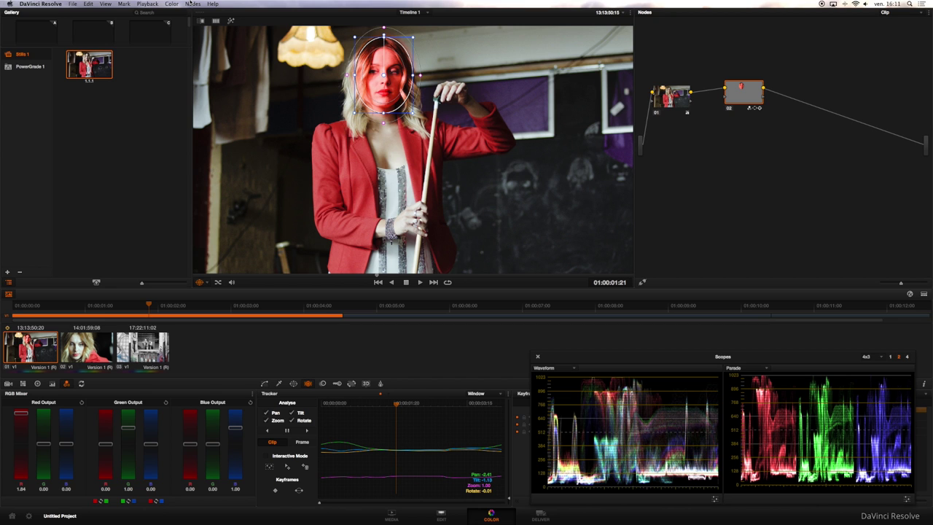
key("alt+p")
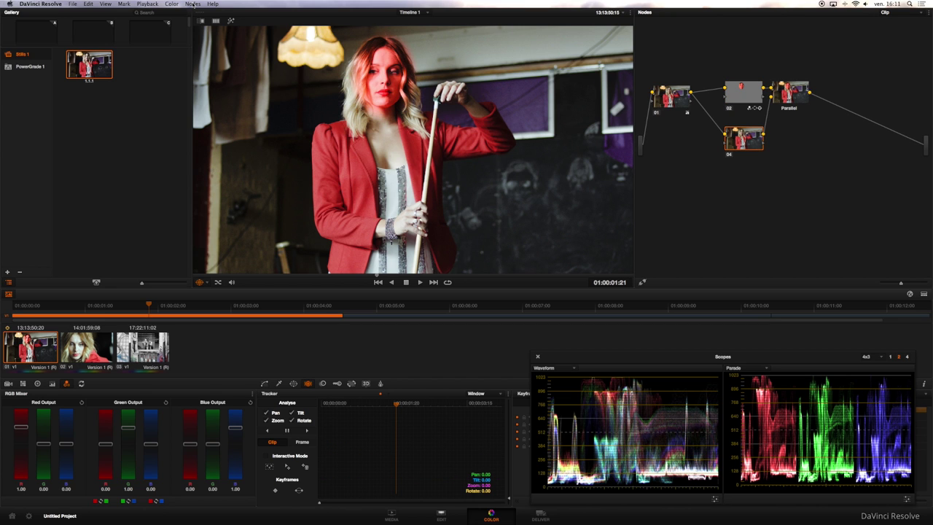
Route node 02's key output into node 04's key input, rearranging the node graph
left_click_drag(784, 94, 798, 94)
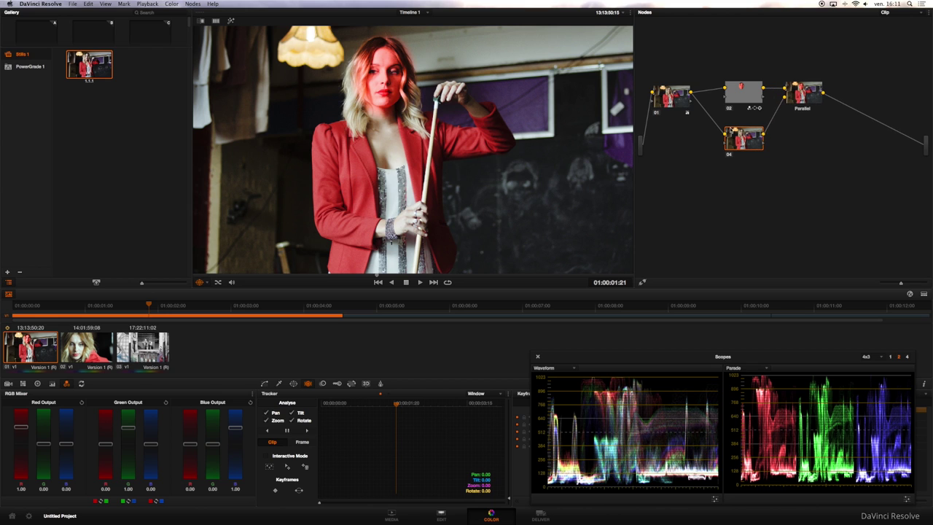
left_click_drag(744, 140, 758, 147)
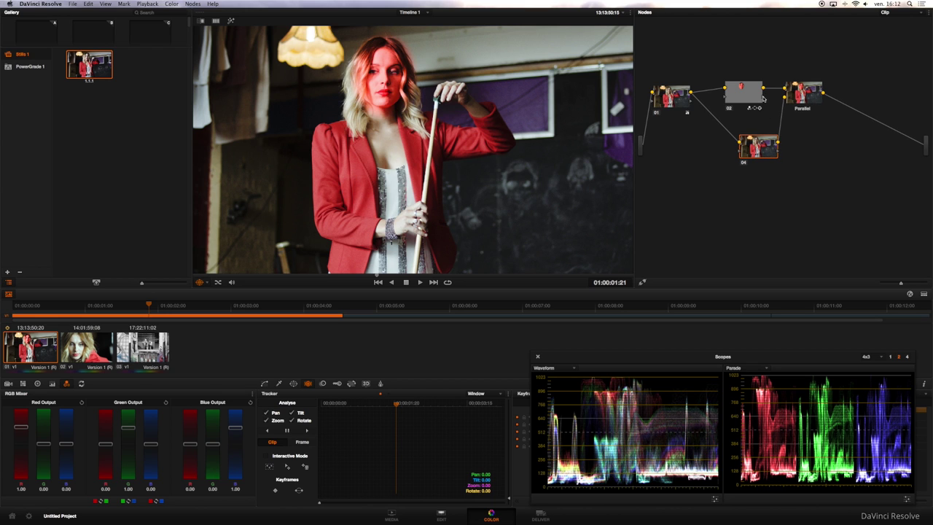
left_click_drag(762, 98, 740, 151)
left_click_drag(753, 155, 753, 177)
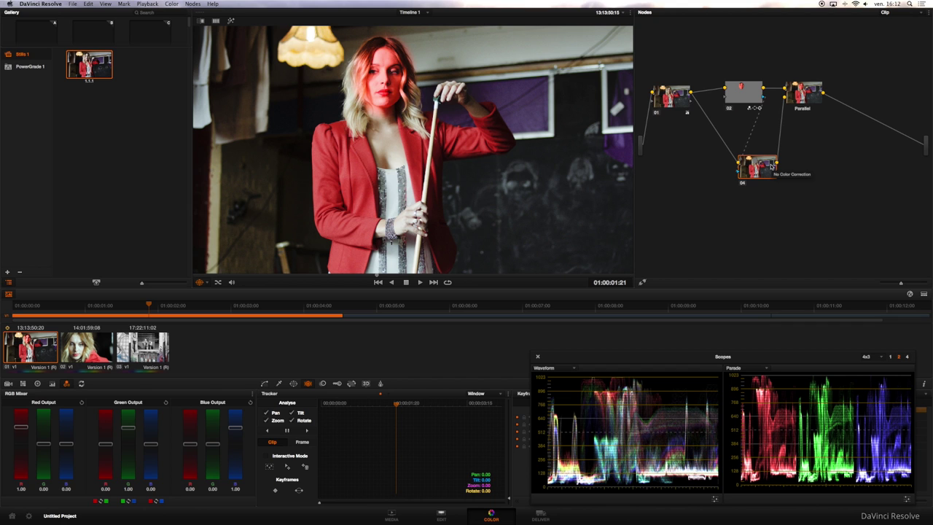
left_click(323, 384)
left_click(337, 384)
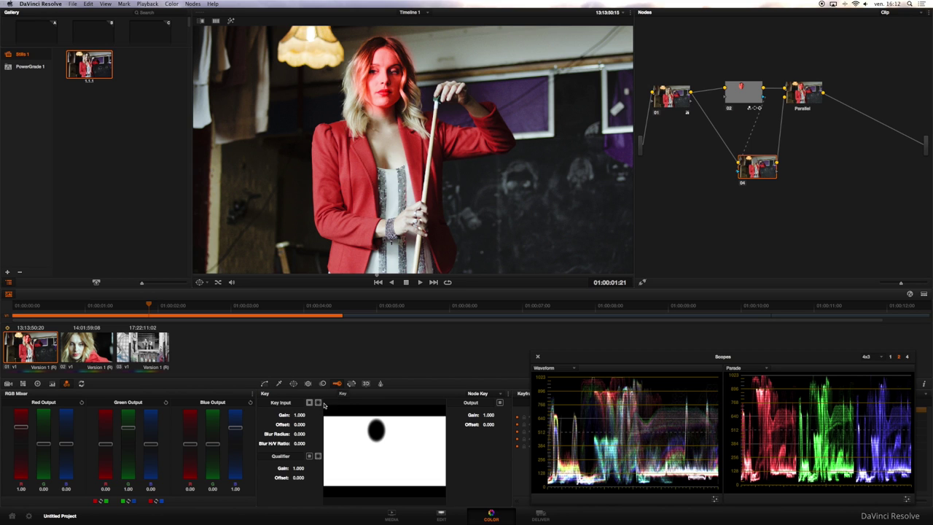
Invert node 04's incoming key matte and lower its blur radius to 0.43
left_click(308, 403)
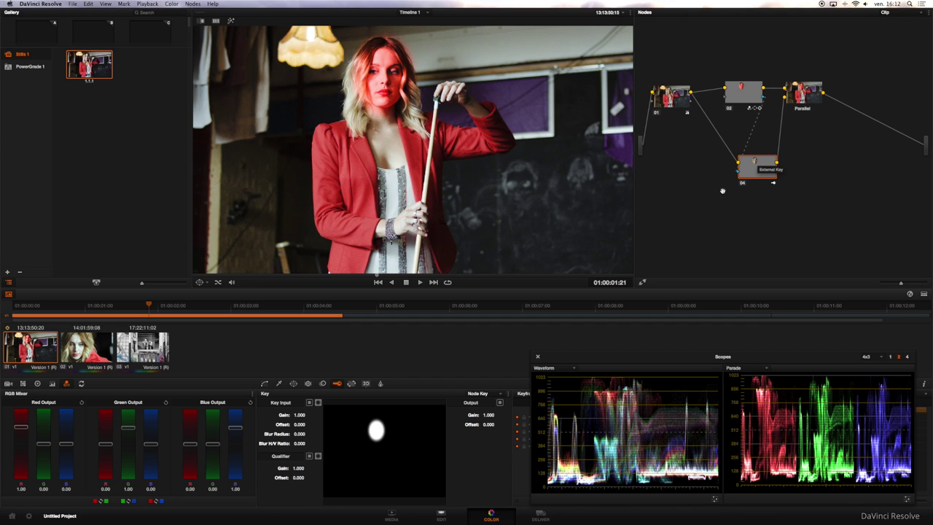
left_click_drag(757, 167, 756, 154)
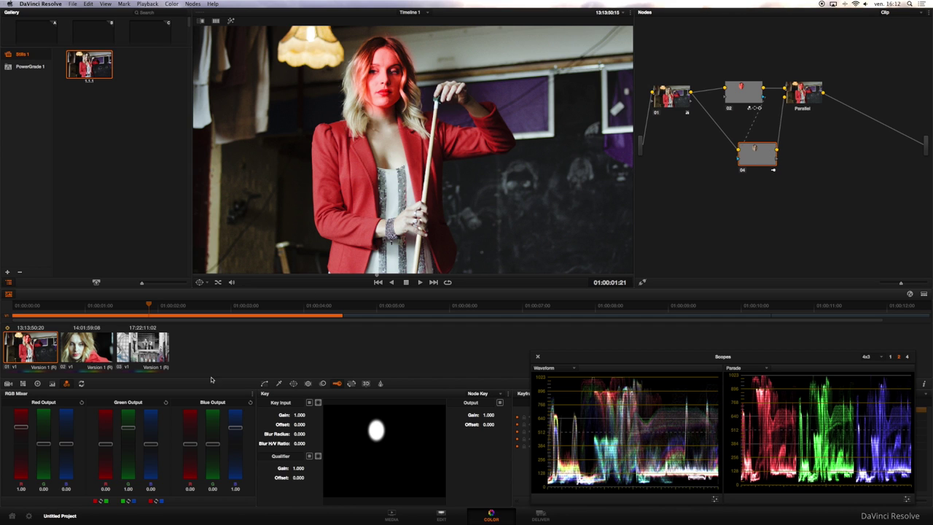
left_click(324, 384)
left_click_drag(329, 455, 323, 447)
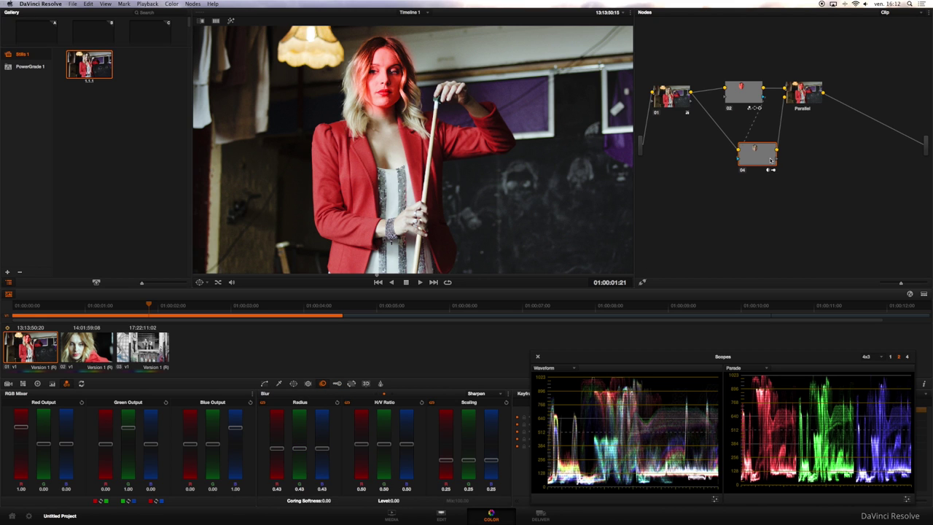
Add parallel node 05 in Blur mode with radius 0.66, tidying nodes 04 and 05
key("alt+p")
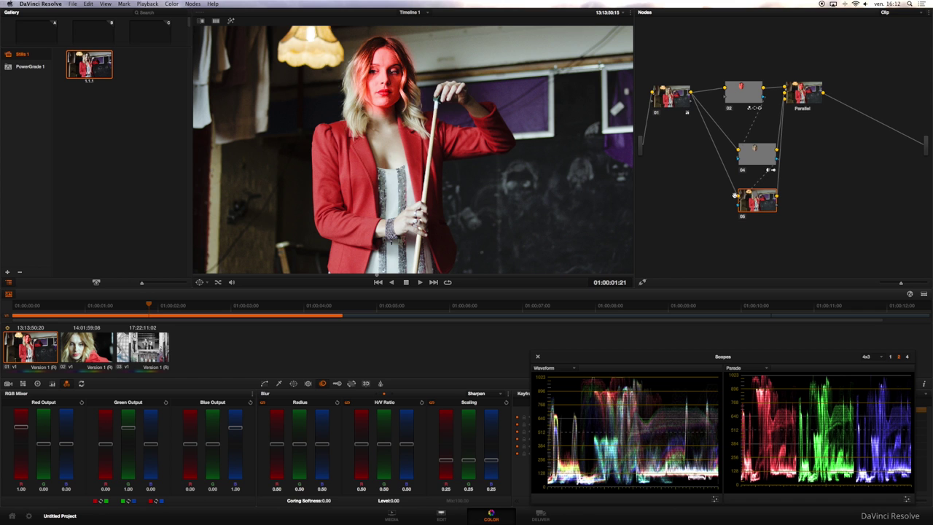
left_click(477, 393)
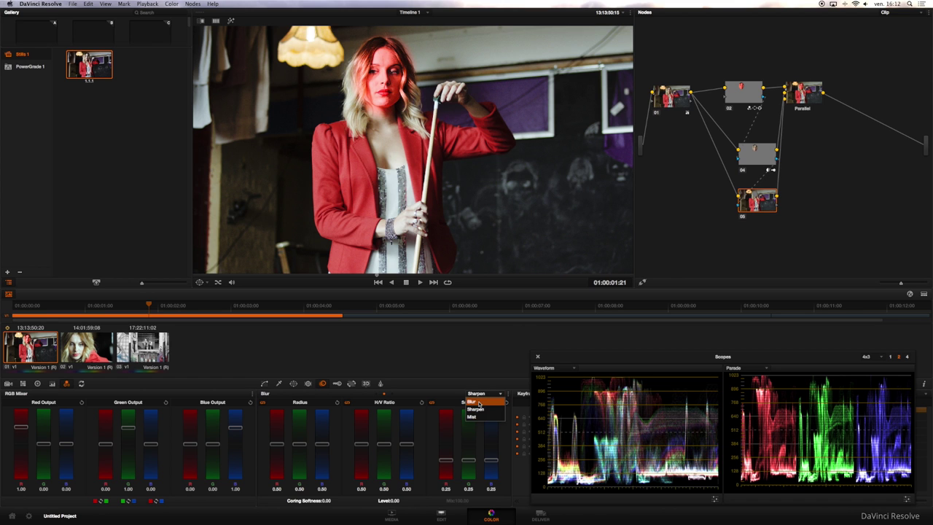
left_click(480, 398)
left_click_drag(321, 443, 326, 435)
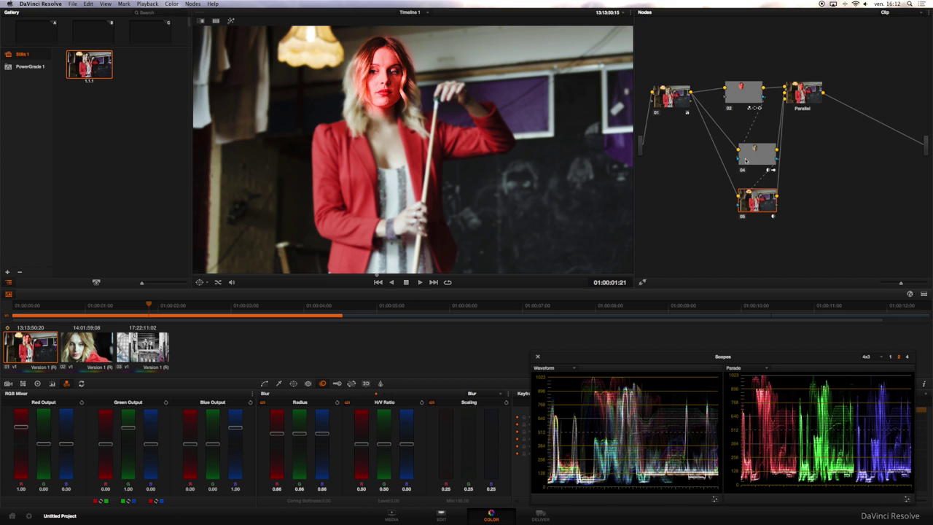
left_click_drag(748, 154, 735, 141)
left_click_drag(751, 195, 738, 189)
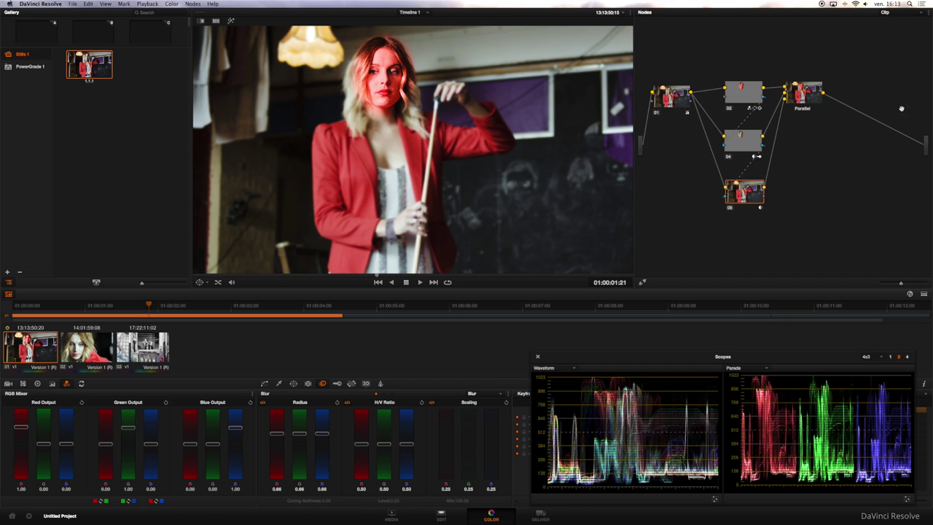
left_click(921, 16)
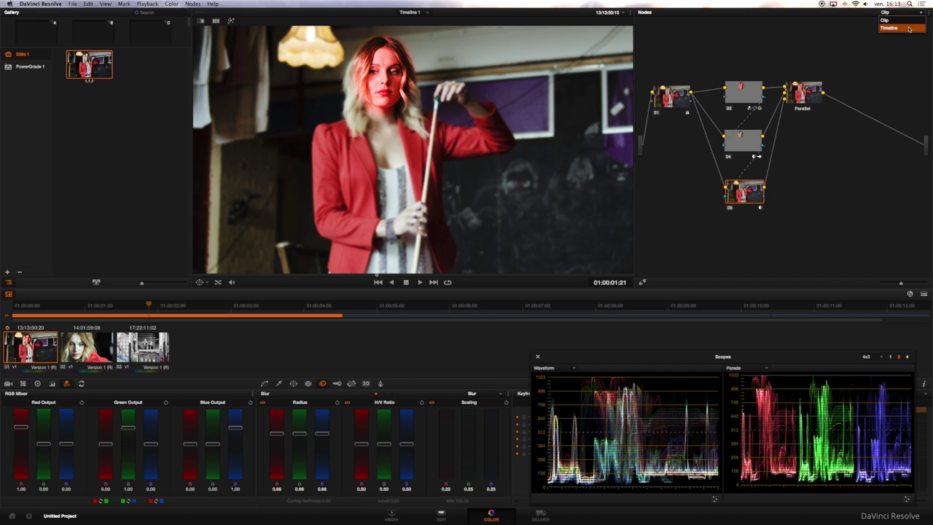
key("Escape")
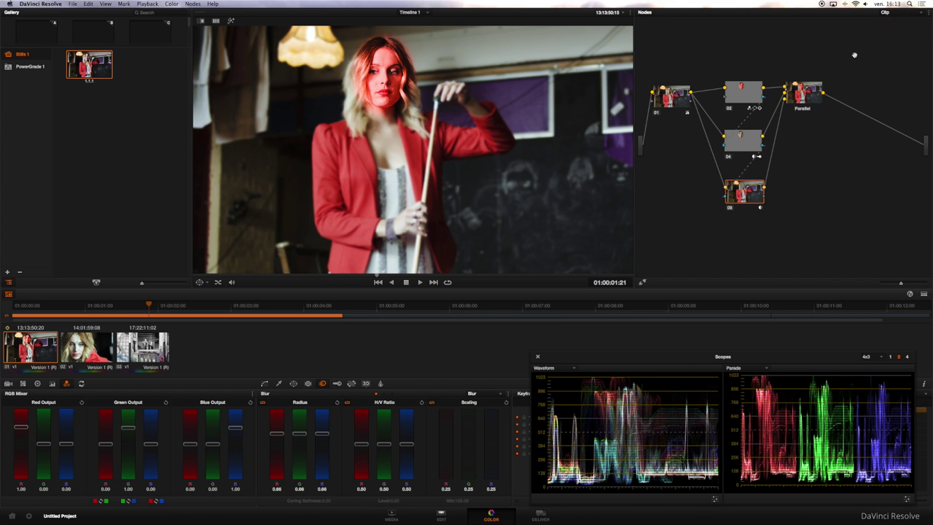